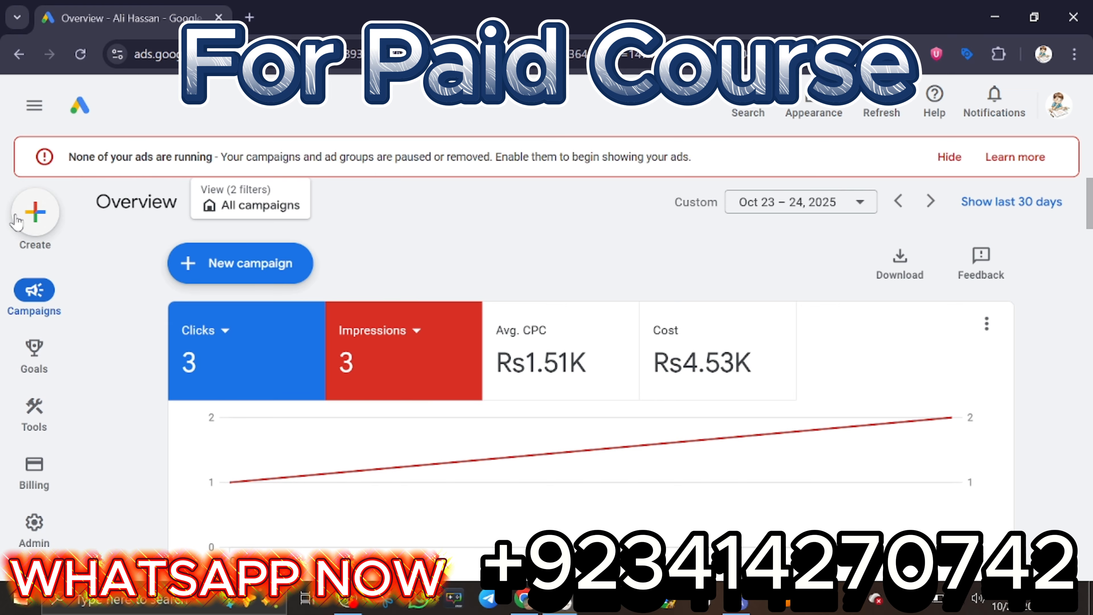
Start a new campaign with the objective "Create a campaign without guidance".
click(47, 197)
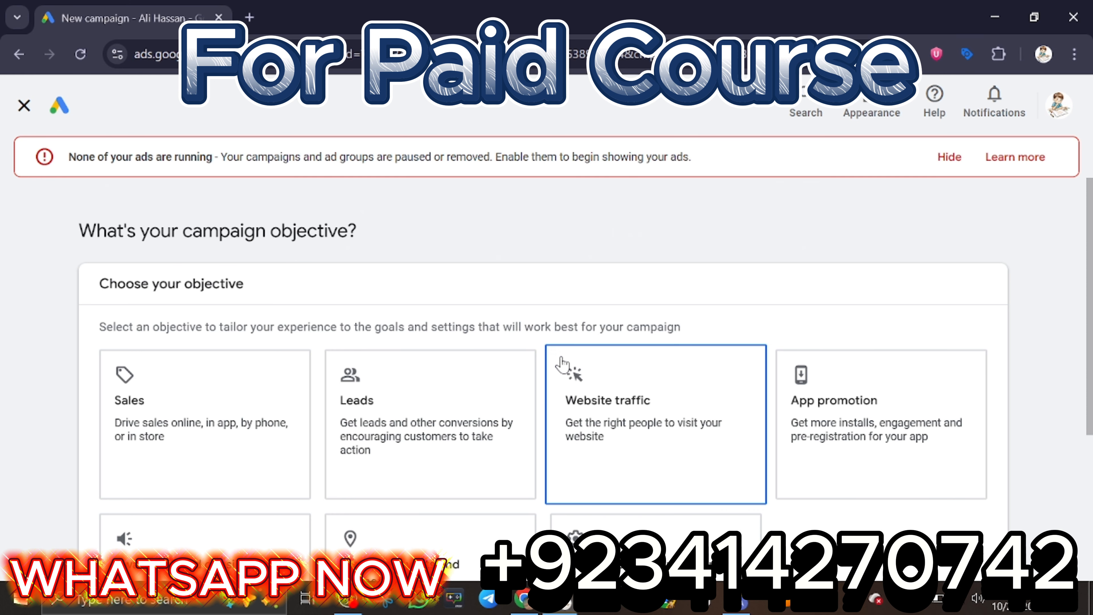
scroll(562, 363, down, 5)
click(658, 380)
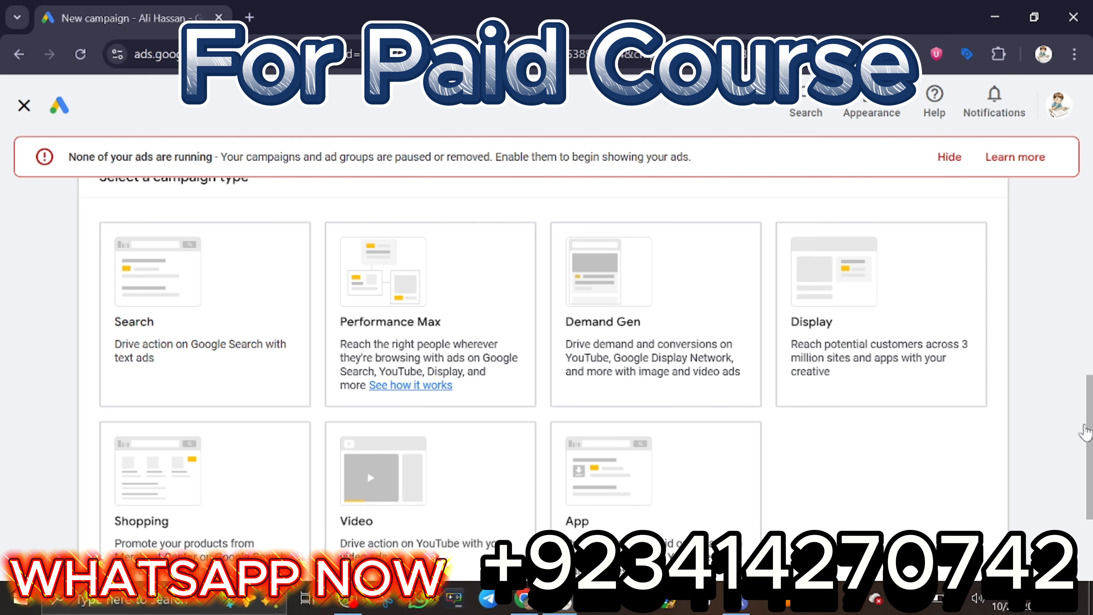
Review the objective and available campaign types, and set the campaign type to Search.
scroll(1084, 431, up, 10)
scroll(774, 310, down, 15)
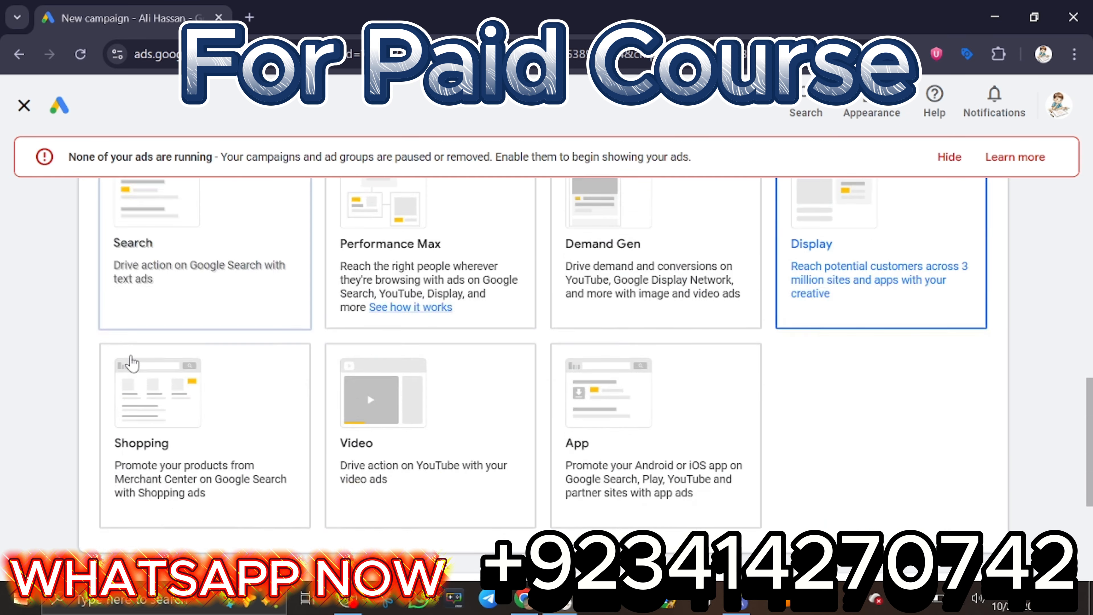
scroll(788, 300, up, 9)
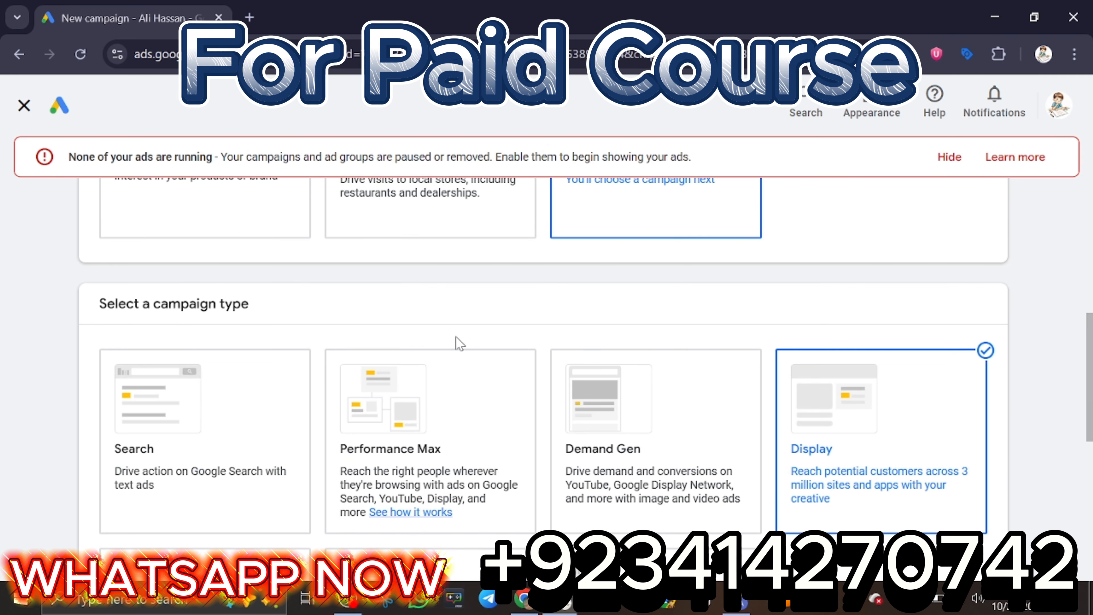
scroll(456, 344, up, 5)
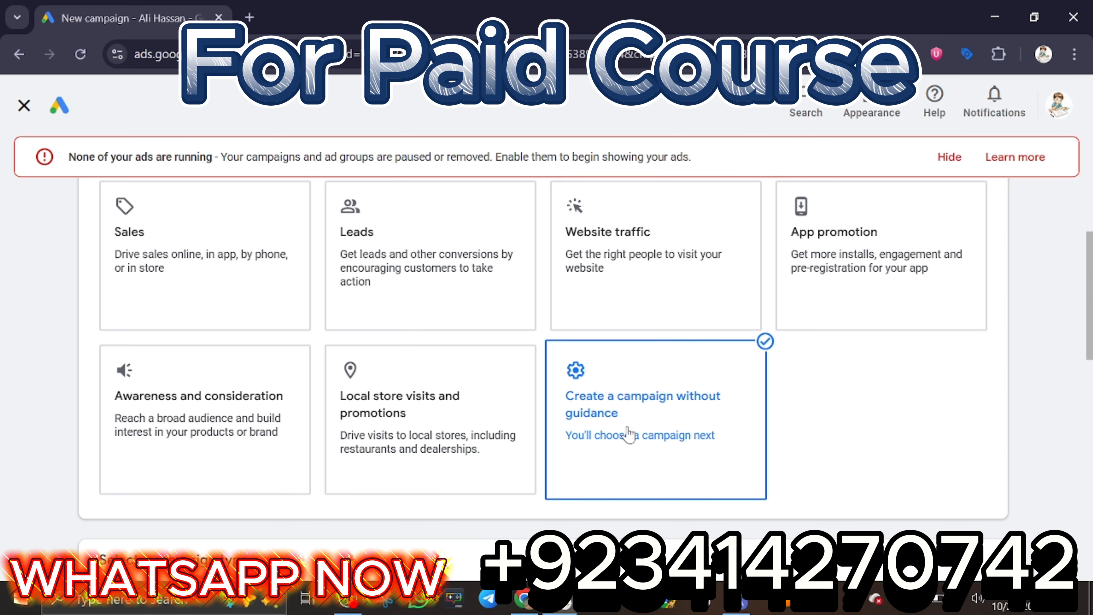
scroll(630, 435, down, 5)
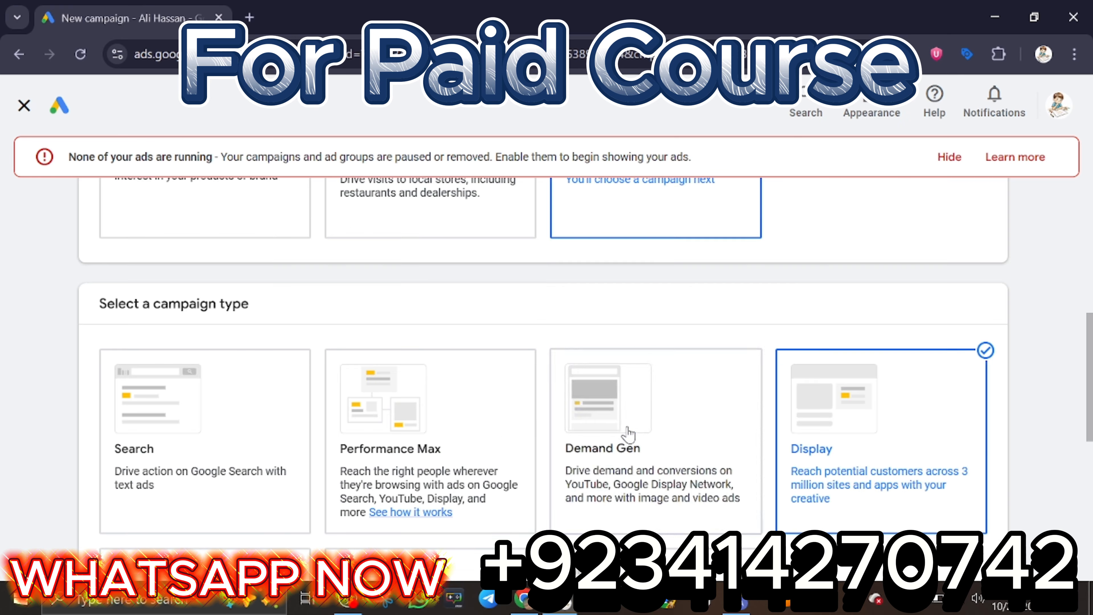
click(239, 446)
Add Phone call leads as the campaign's conversion goal and continue the setup.
scroll(238, 445, down, 2)
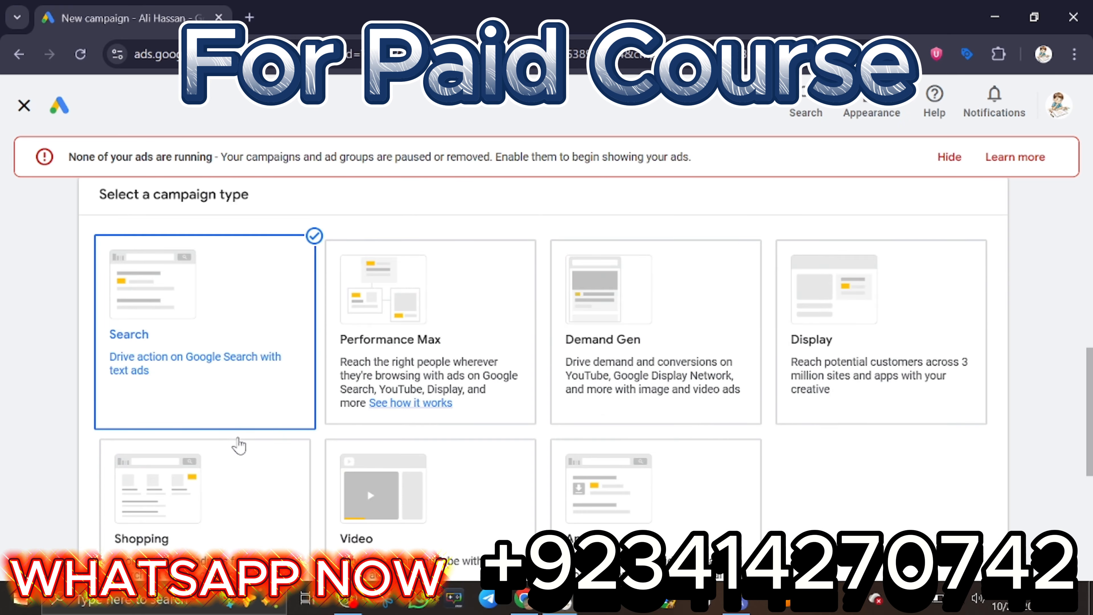
scroll(989, 334, down, 6)
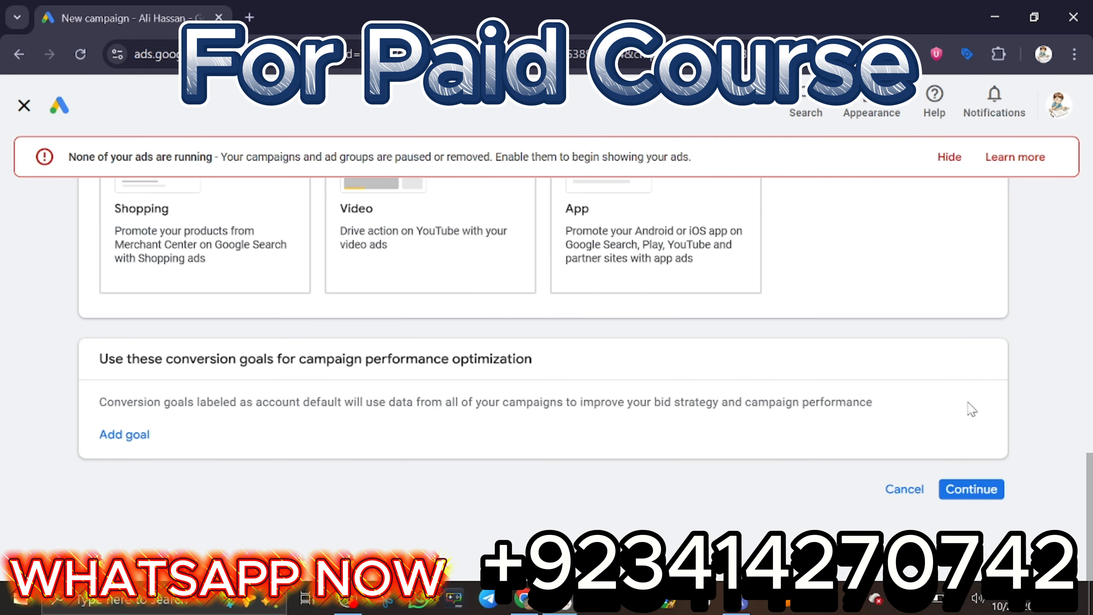
click(143, 441)
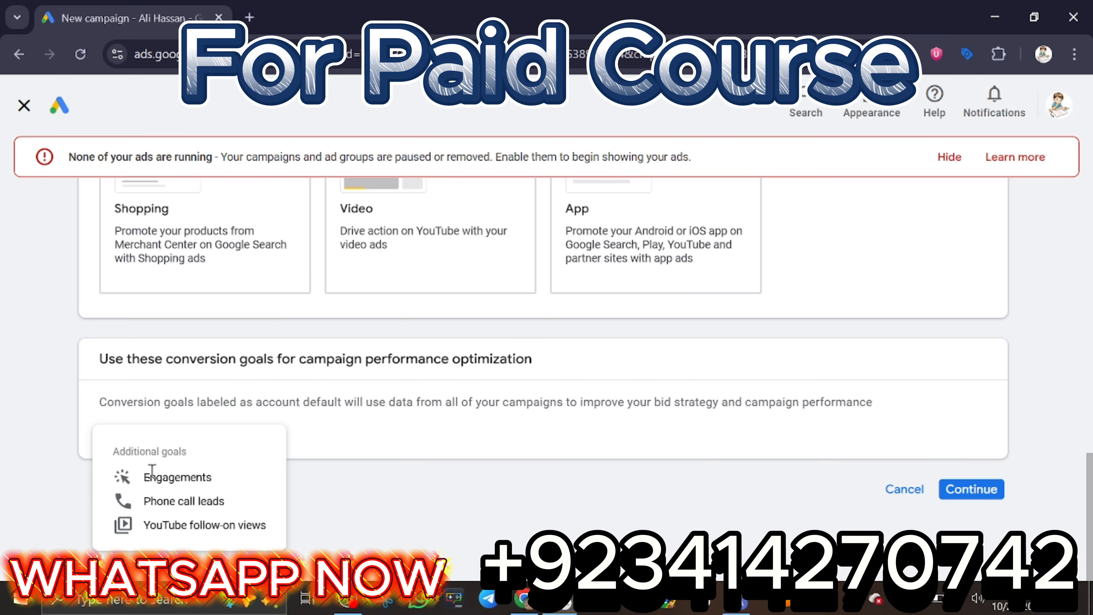
click(188, 506)
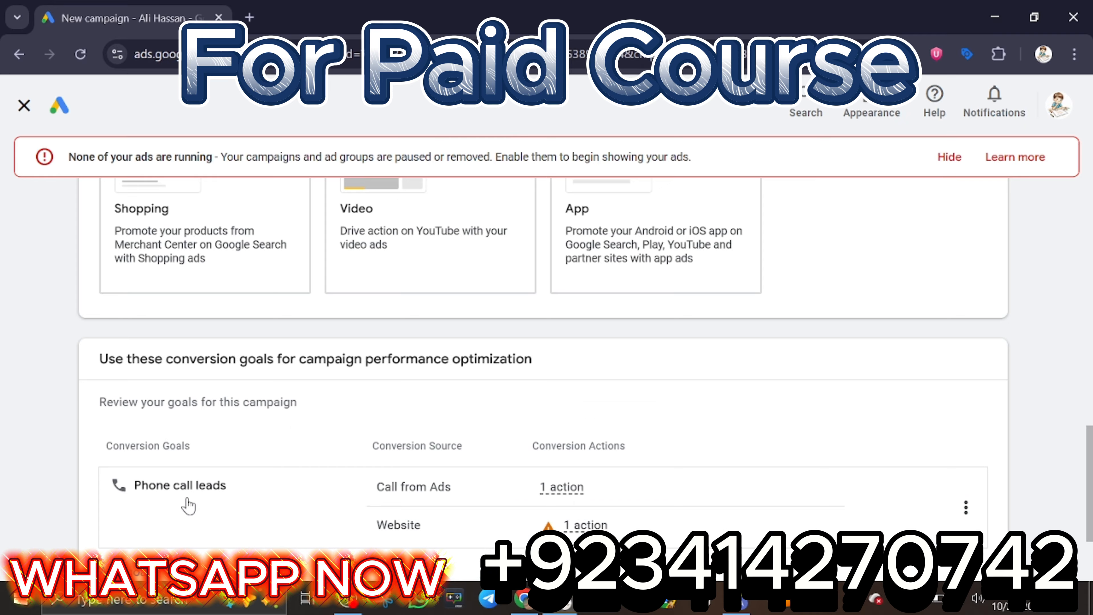
scroll(715, 491, down, 3)
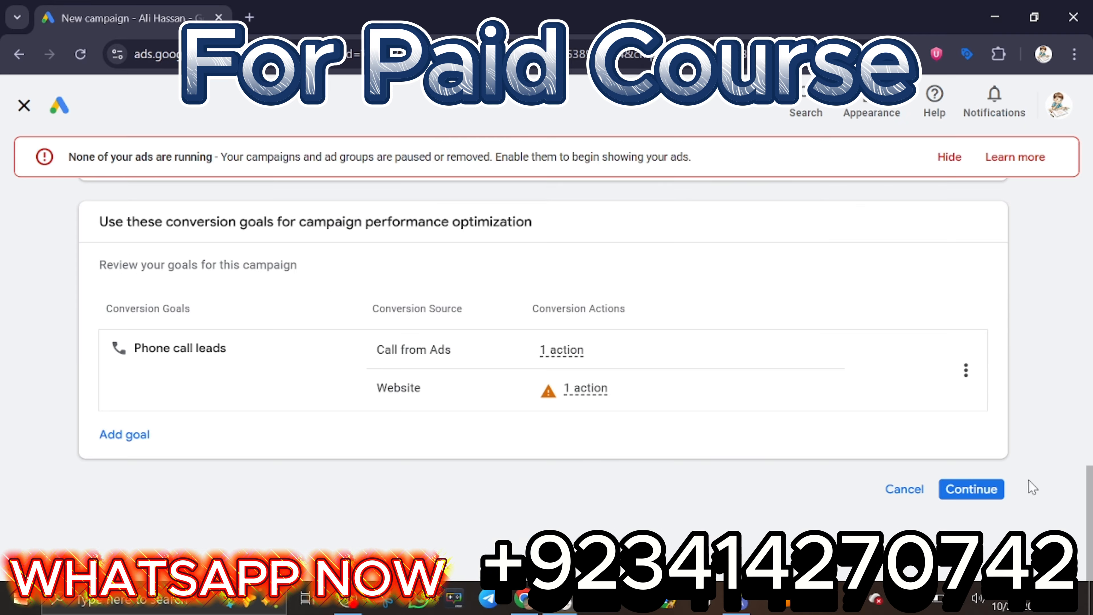
click(988, 491)
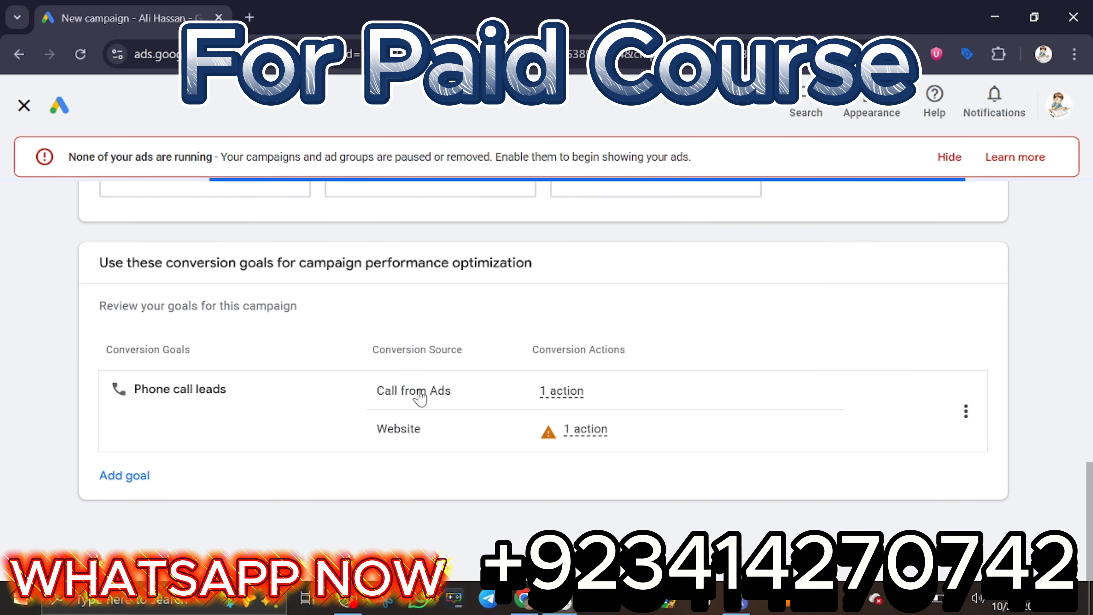
Choose Phone calls as the desired campaign result and enter the example United States phone number as the call number.
scroll(417, 392, down, 3)
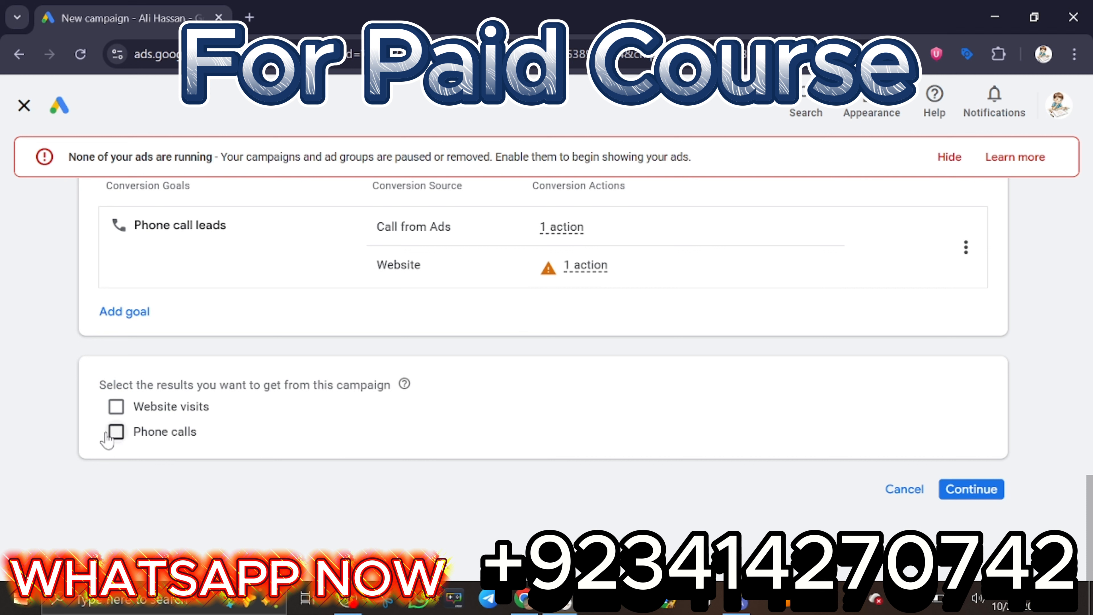
click(116, 432)
click(335, 452)
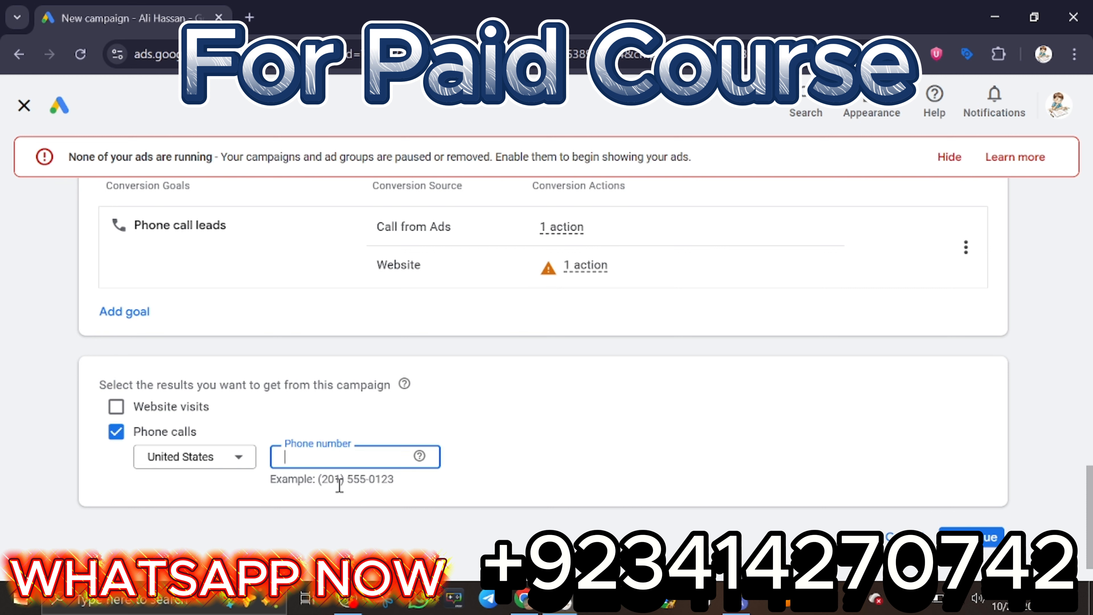
drag(321, 478, 383, 485)
click(355, 503)
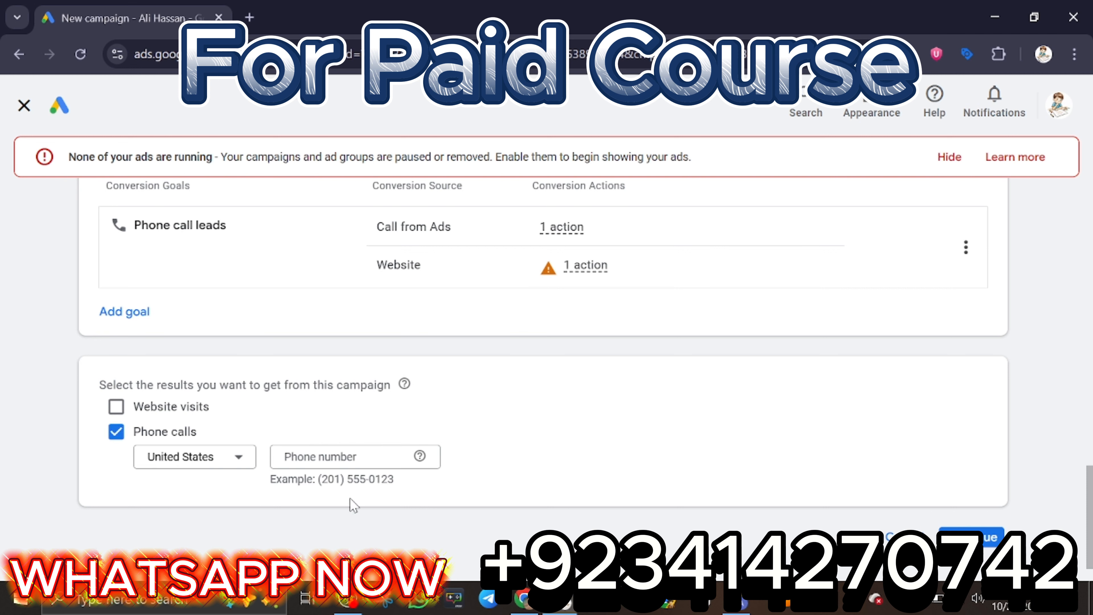
drag(314, 476, 404, 477)
key(ctrl+c)
click(330, 495)
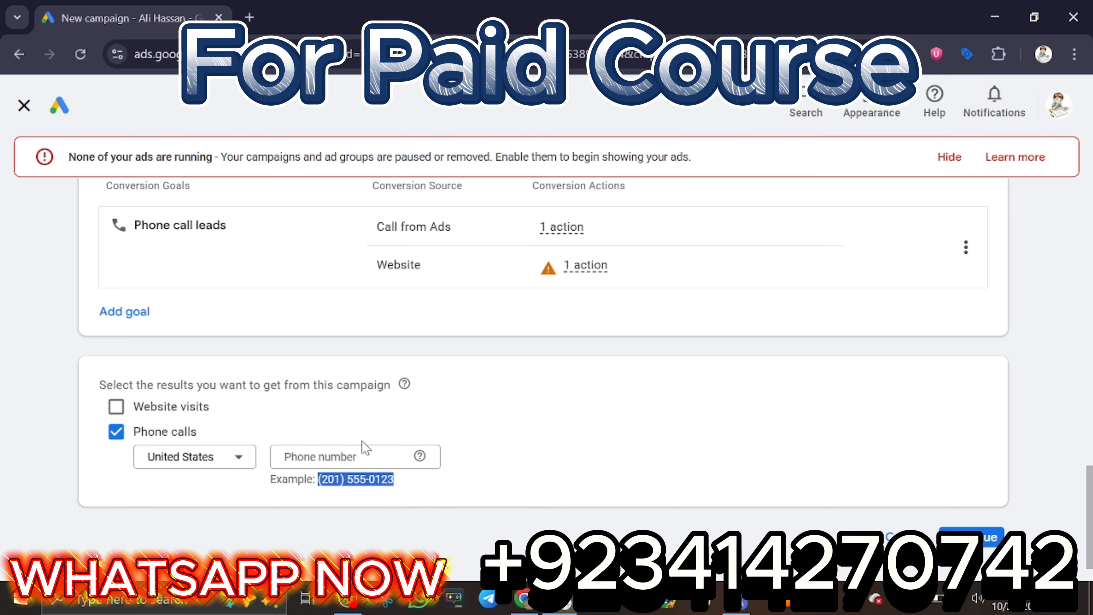
click(358, 453)
key(ctrl+v)
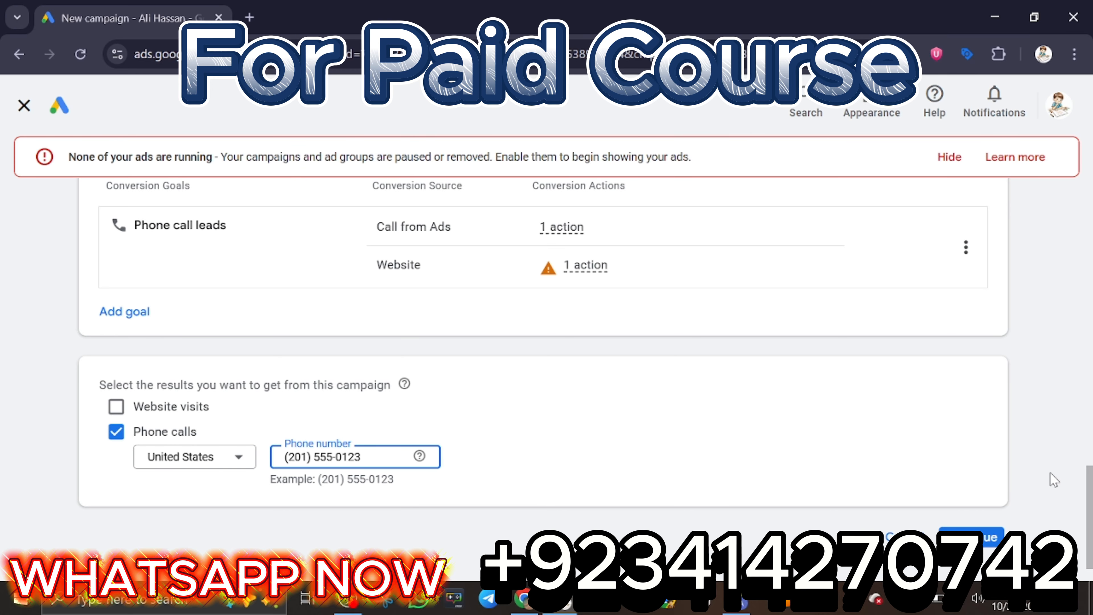
Accept the suggested campaign name and proceed to the bidding settings.
click(977, 539)
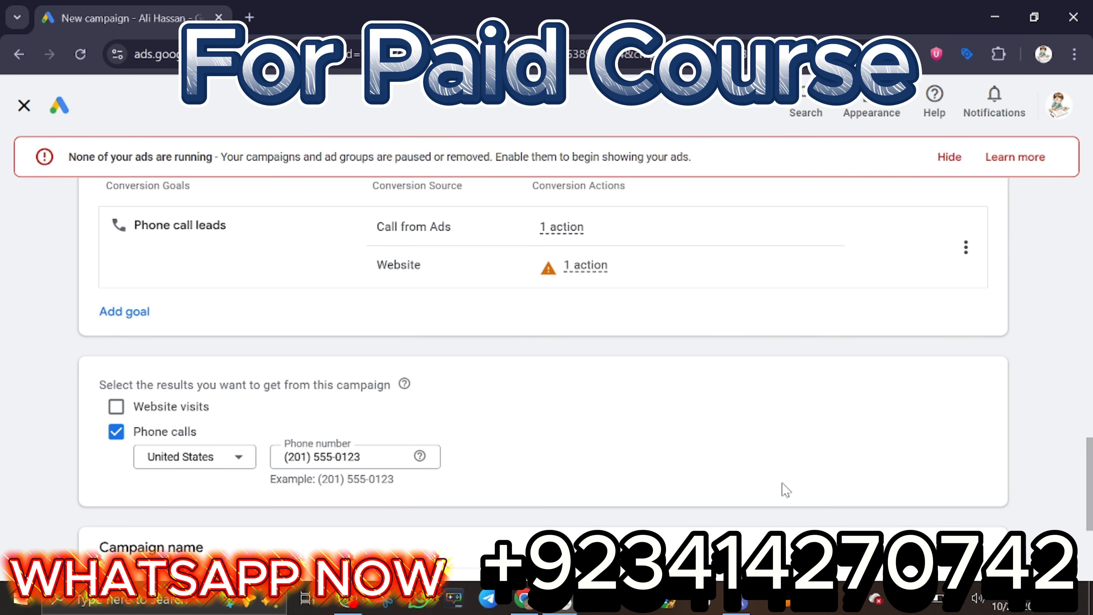
scroll(786, 489, down, 5)
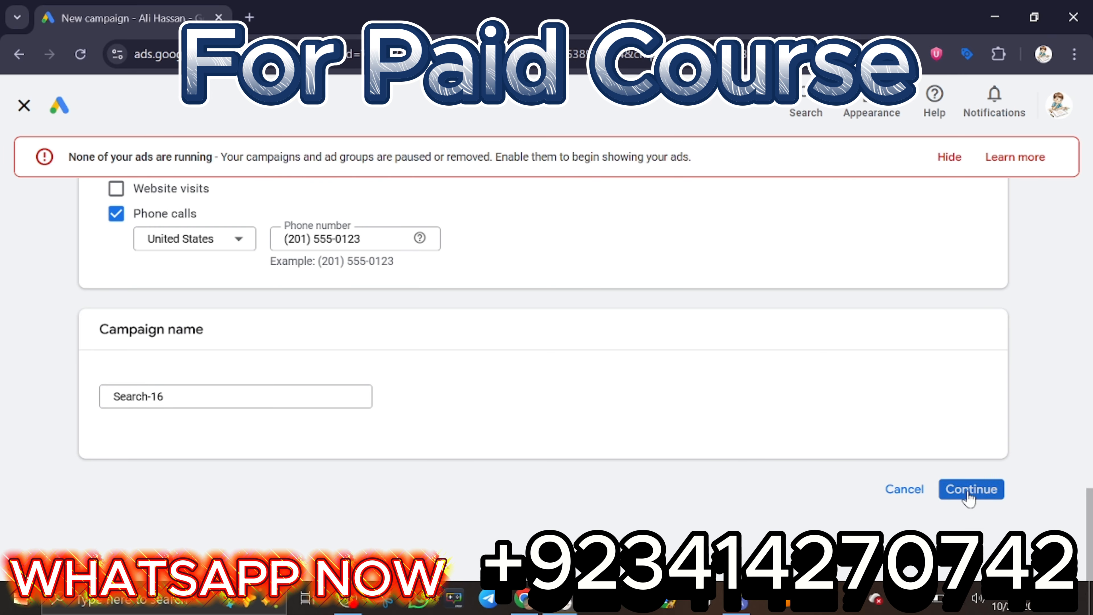
click(972, 489)
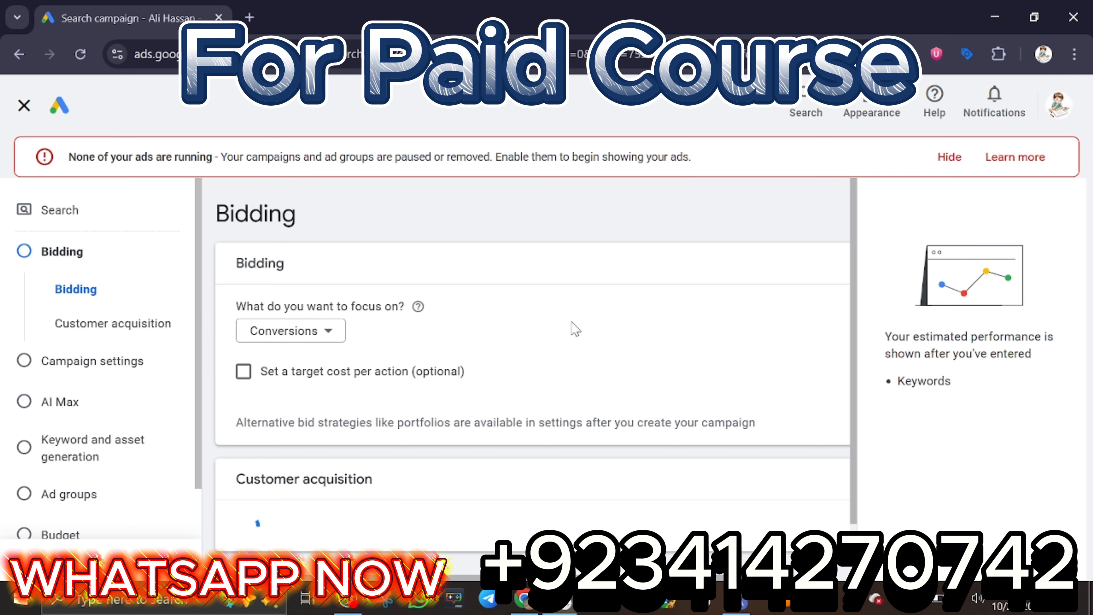
Review the bidding and customer acquisition options, keep the focus on Conversions, and proceed to the campaign settings.
scroll(844, 319, down, 1)
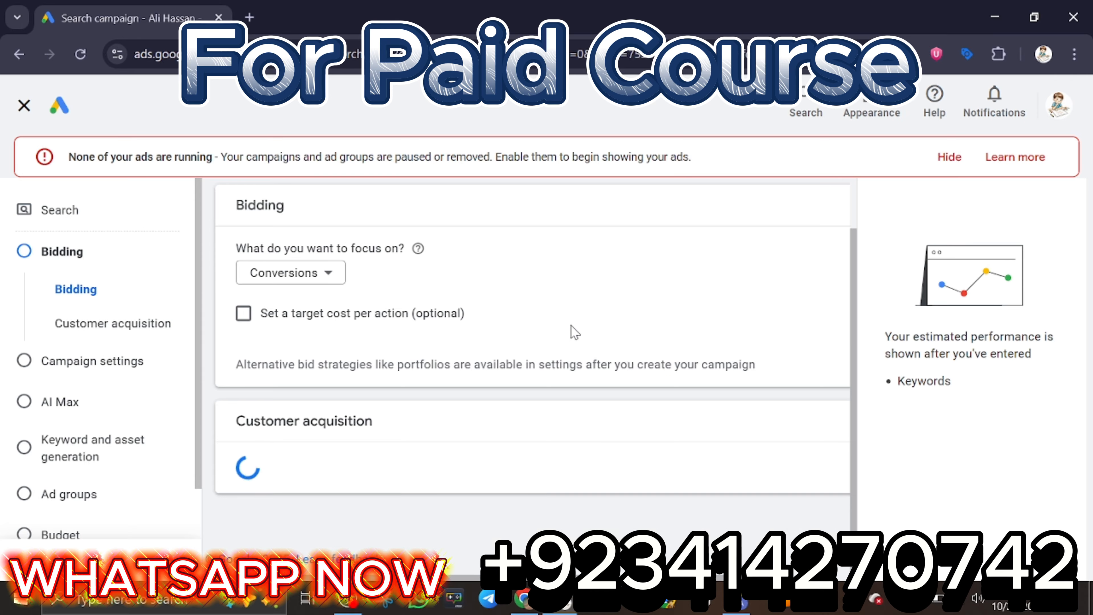
scroll(748, 421, down, 1)
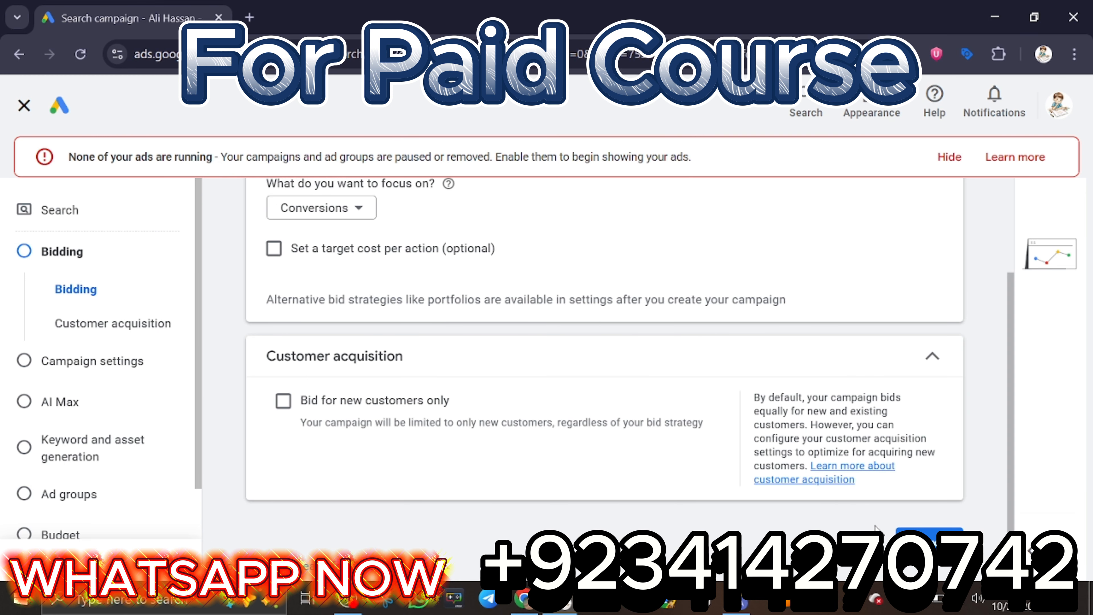
scroll(905, 475, up, 2)
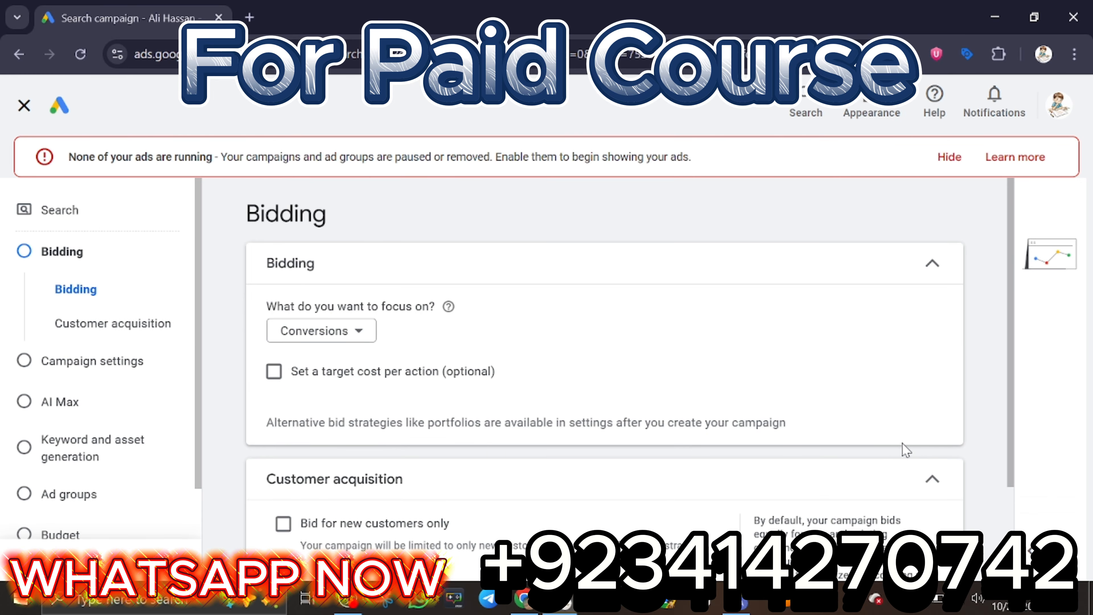
scroll(905, 451, down, 2)
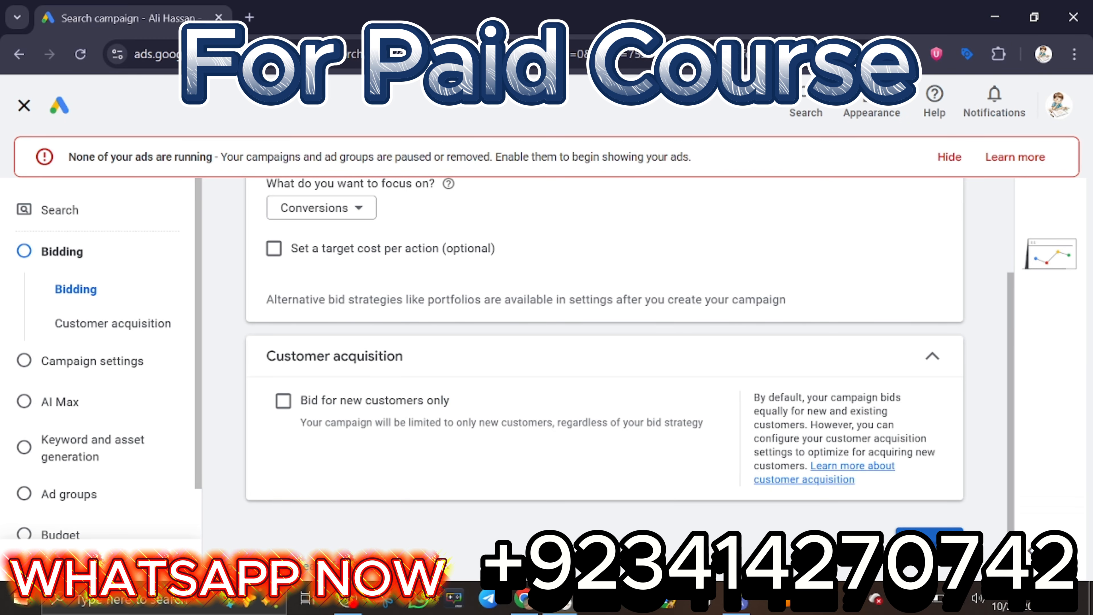
click(930, 538)
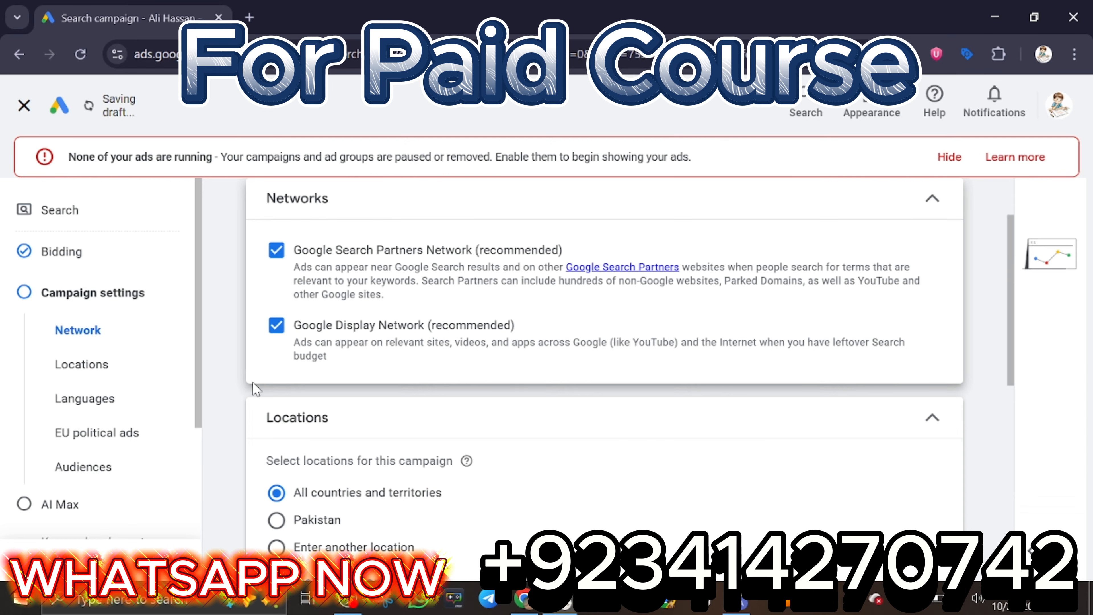
Exclude the Google Search Partners Network and the Google Display Network from the campaign.
scroll(290, 304, up, 2)
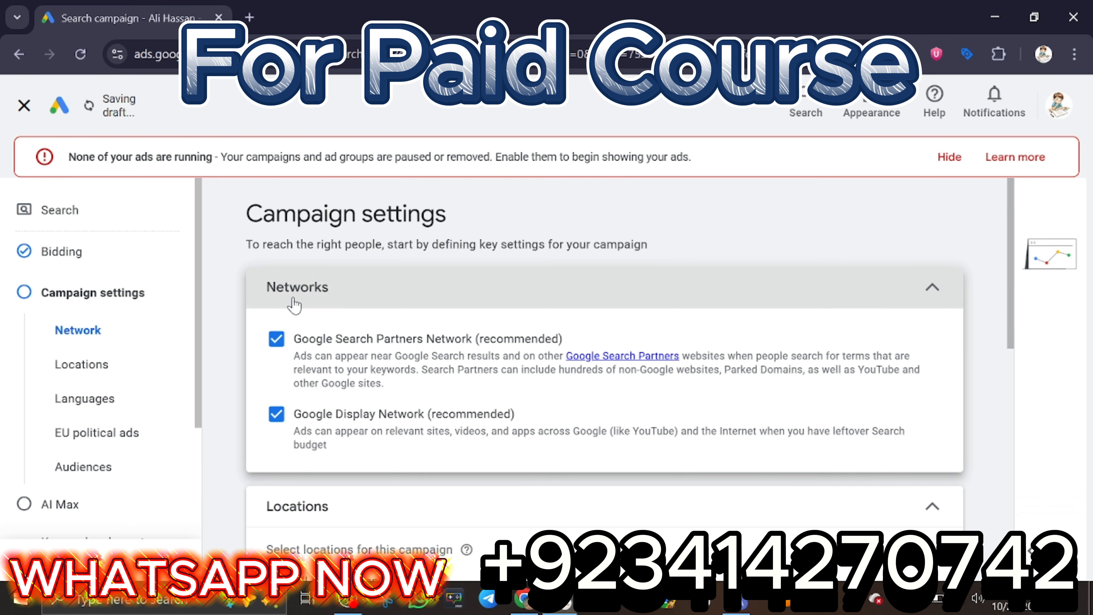
click(273, 344)
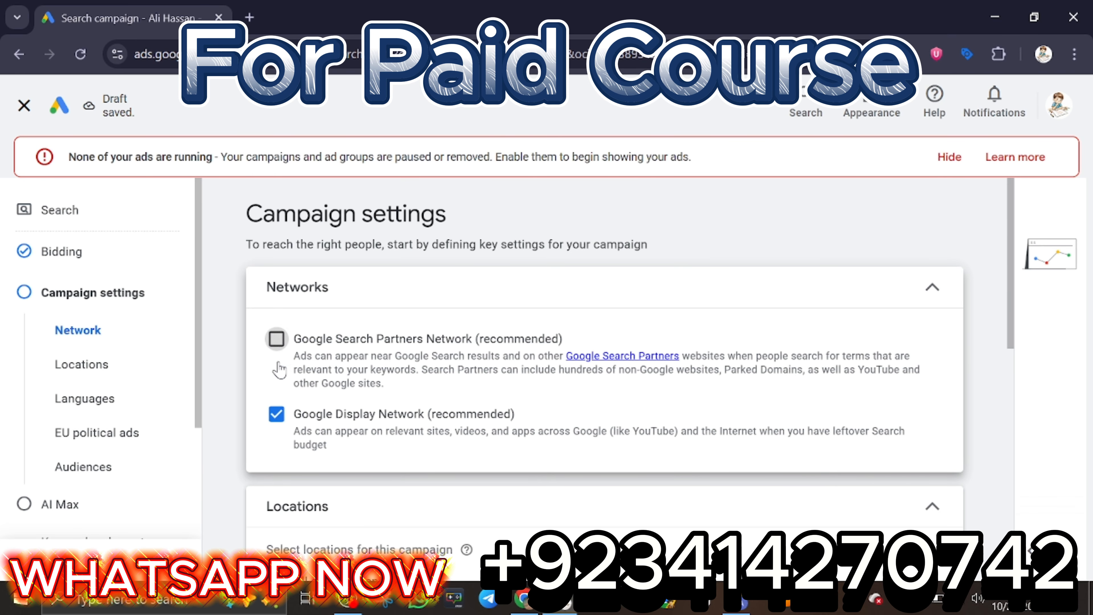
click(278, 420)
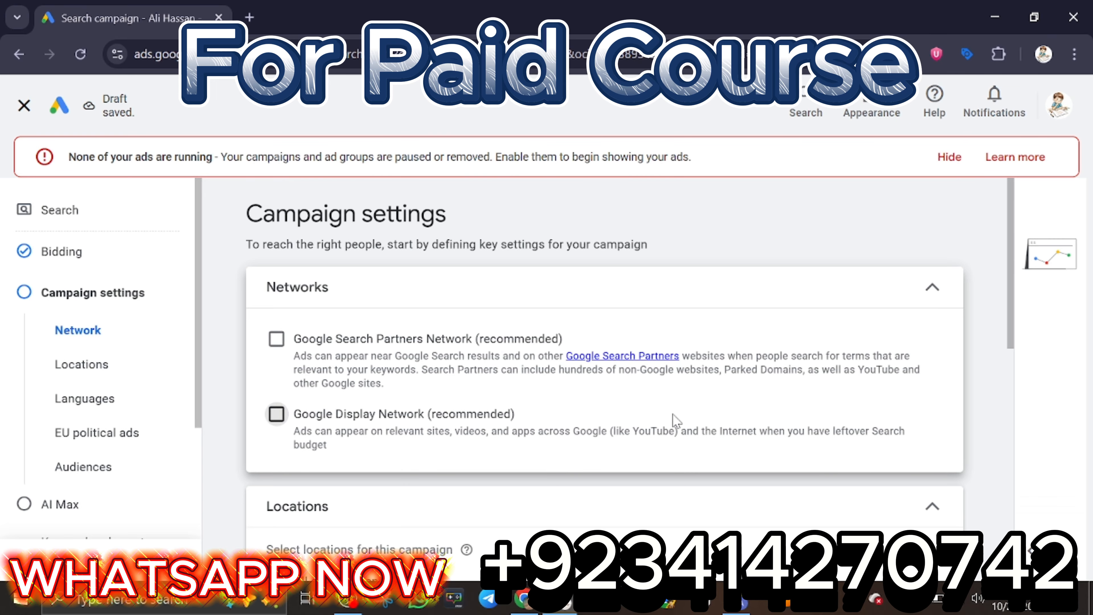
Target another location for the campaign by searching for USA and including the United States country.
scroll(832, 473, down, 6)
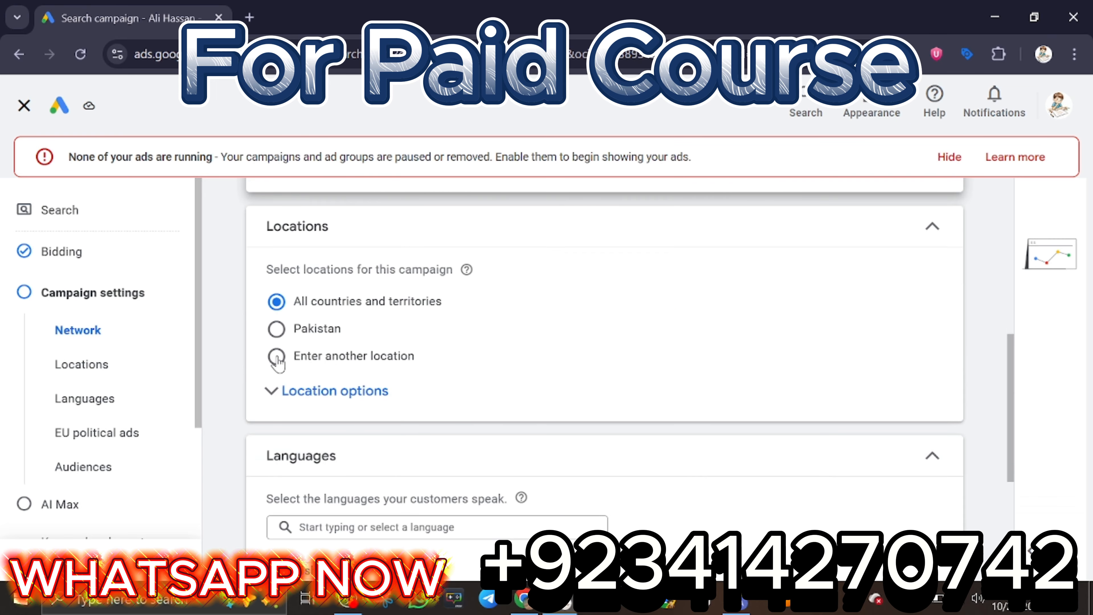
click(277, 356)
click(380, 399)
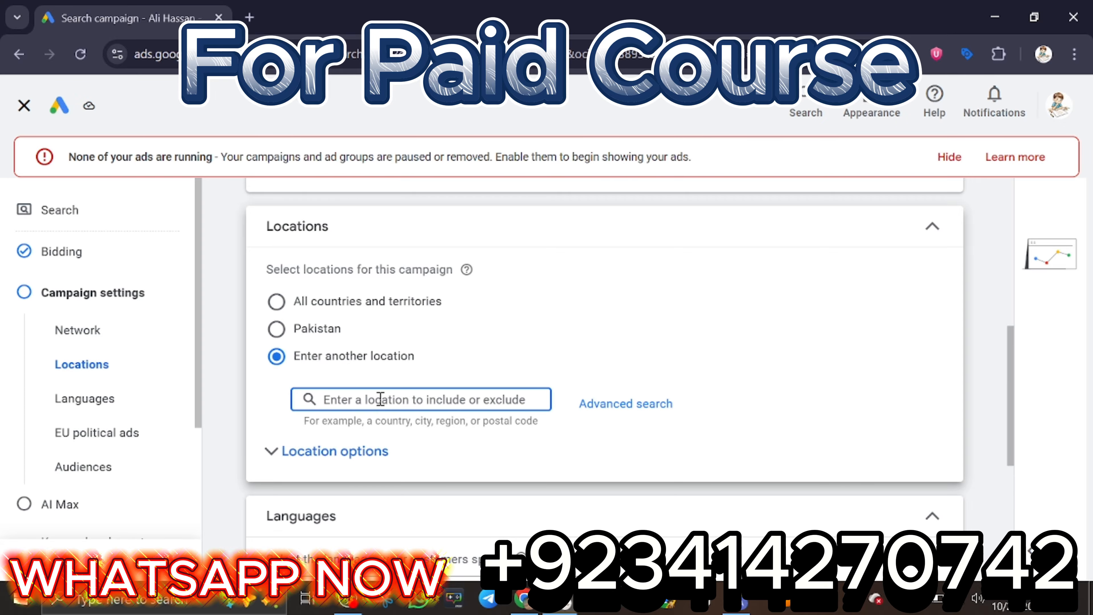
text(USA)
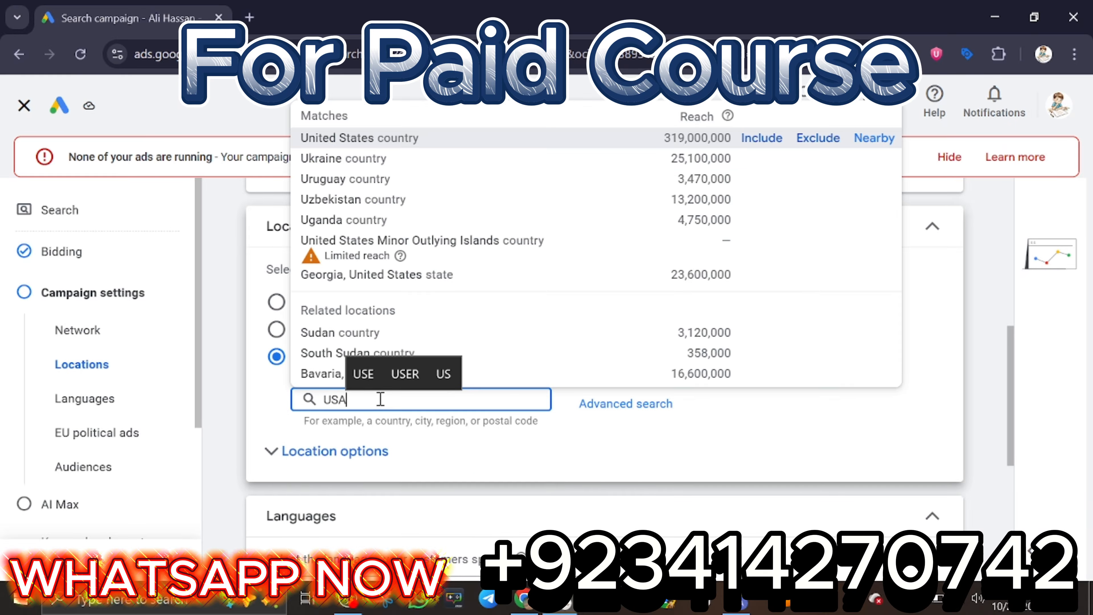
click(767, 165)
Review the campaign's language, EU political ads and audience segment settings, leaving the EU political ads and audience sections collapsed.
scroll(739, 348, down, 8)
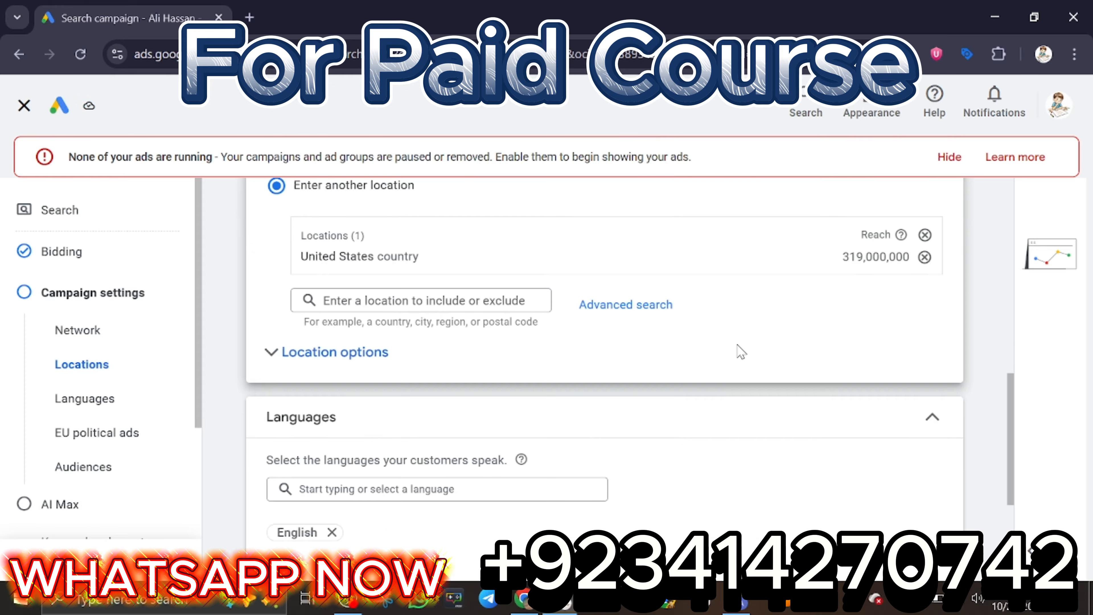
scroll(452, 407, down, 1)
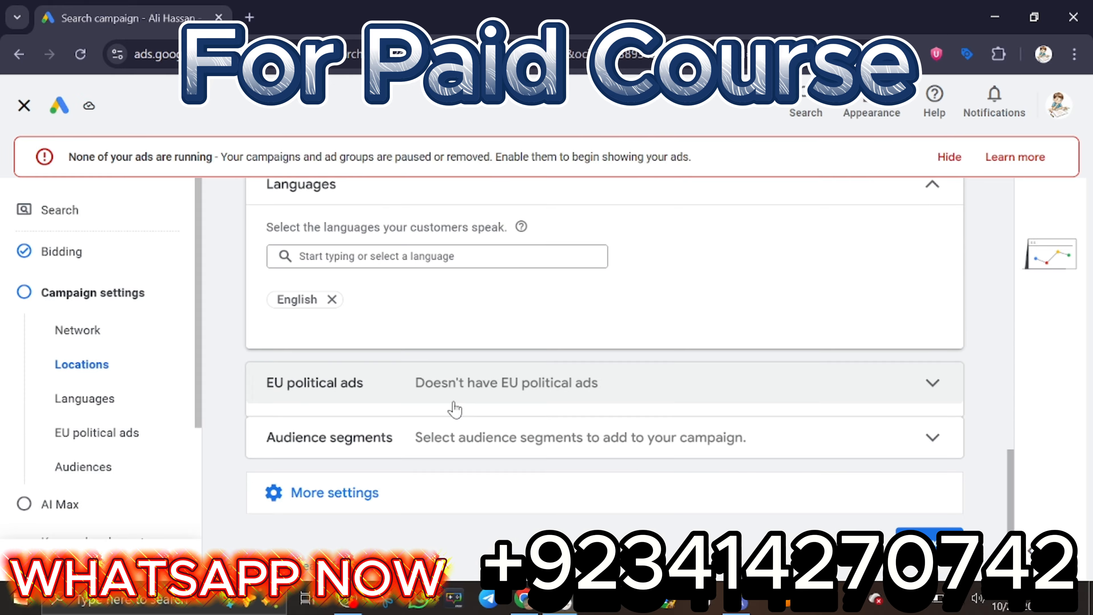
click(588, 386)
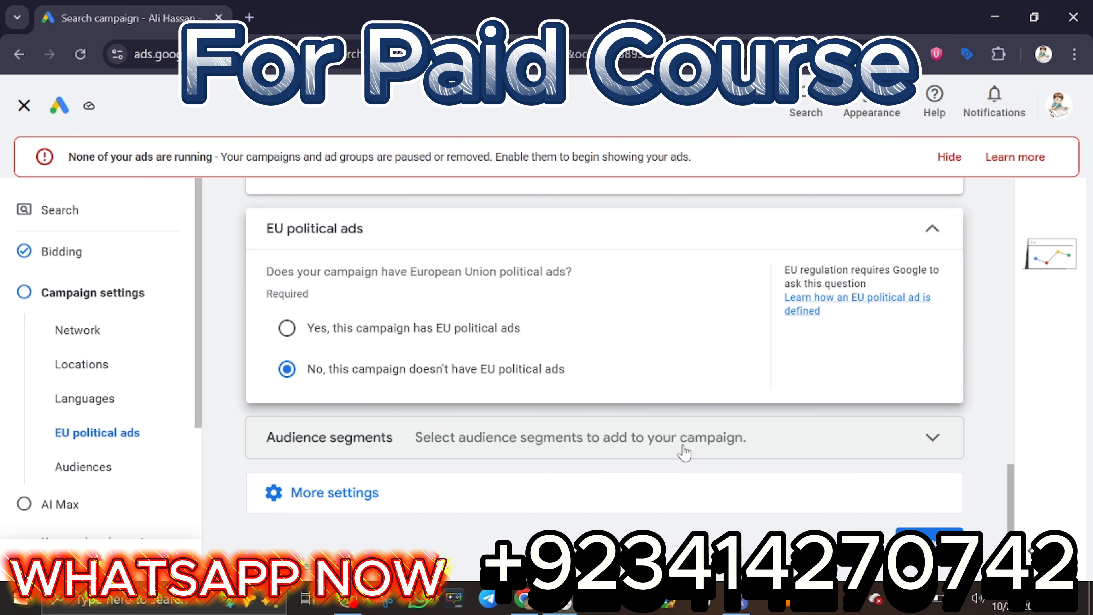
click(683, 437)
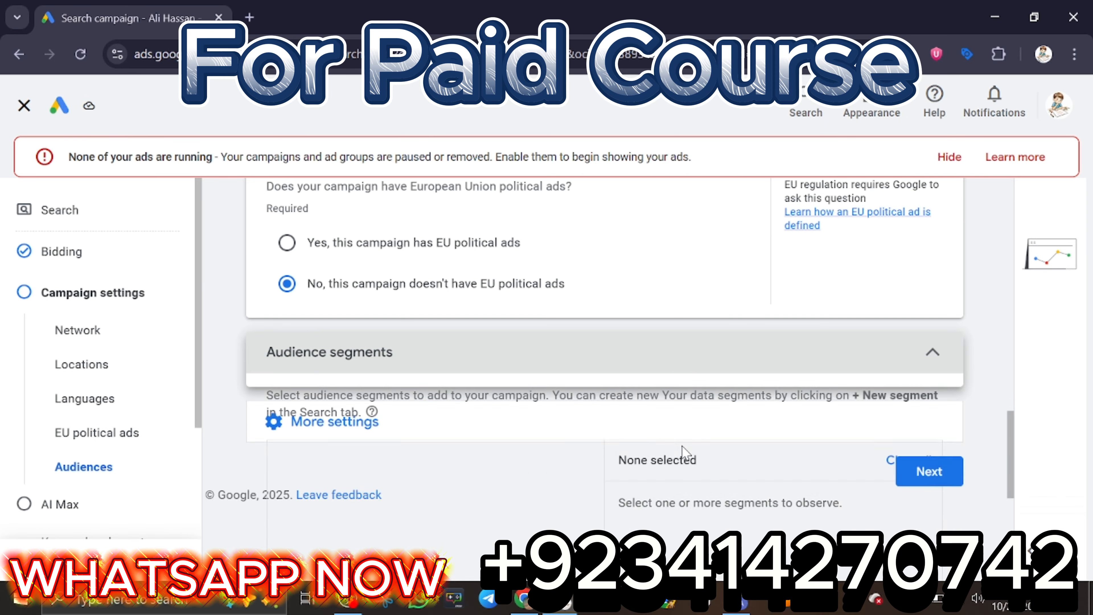
scroll(680, 362, down, 1)
scroll(890, 254, up, 2)
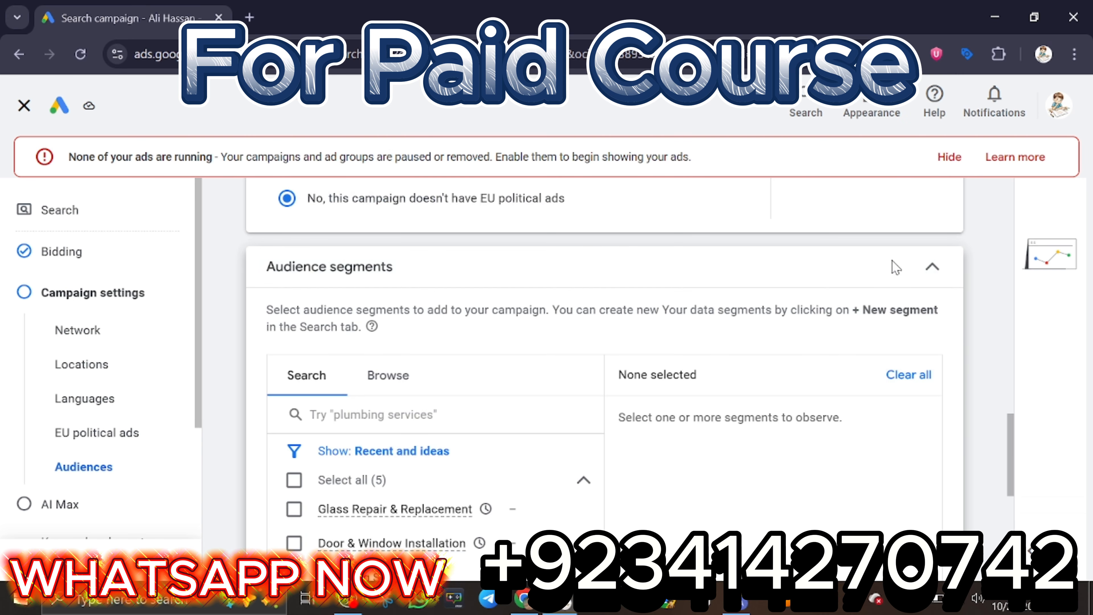
click(928, 281)
scroll(926, 284, up, 5)
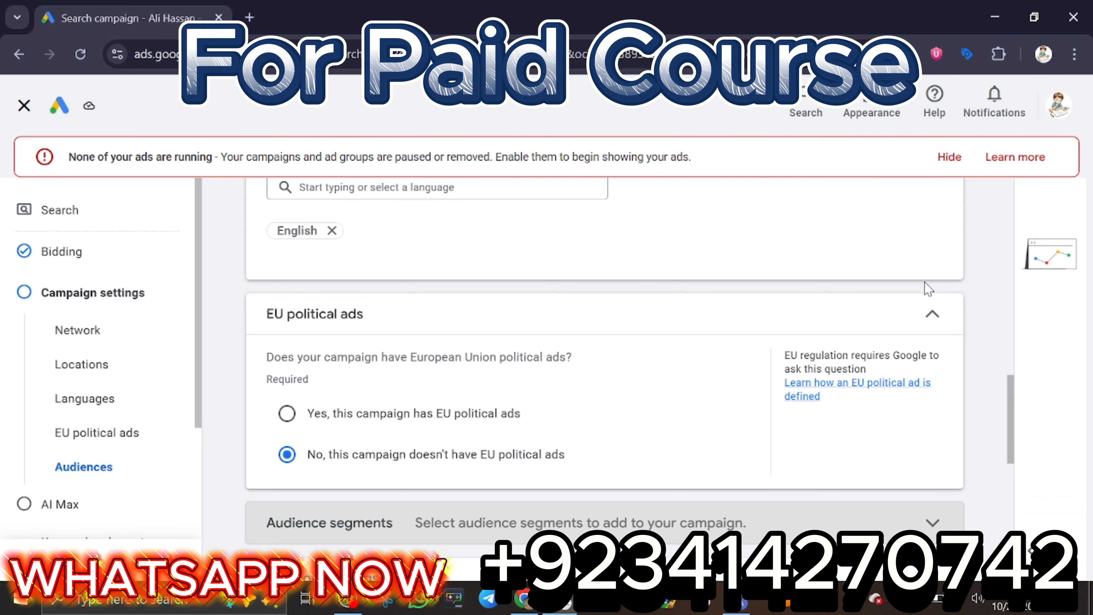
click(926, 321)
scroll(876, 357, up, 3)
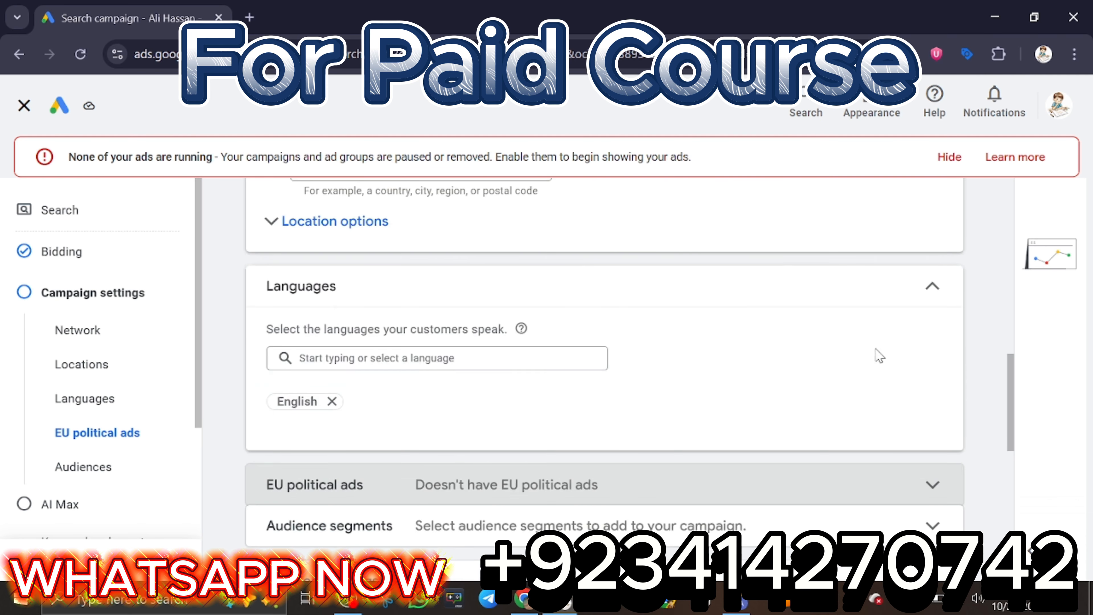
Expand the additional campaign settings, keep their defaults, and proceed to the AI Max settings.
scroll(839, 431, down, 5)
scroll(801, 450, down, 2)
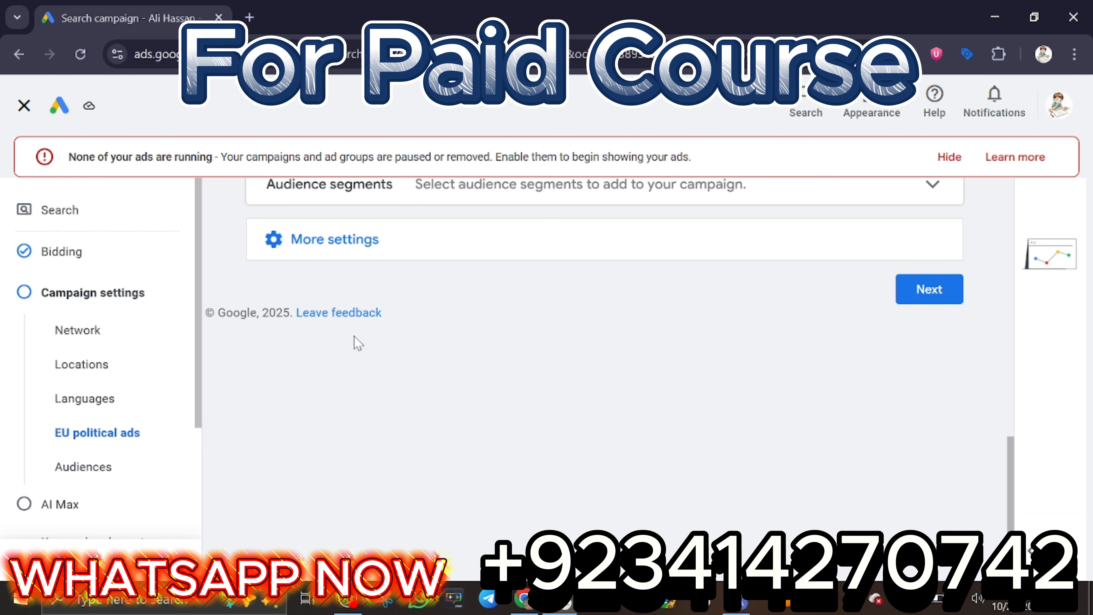
click(457, 242)
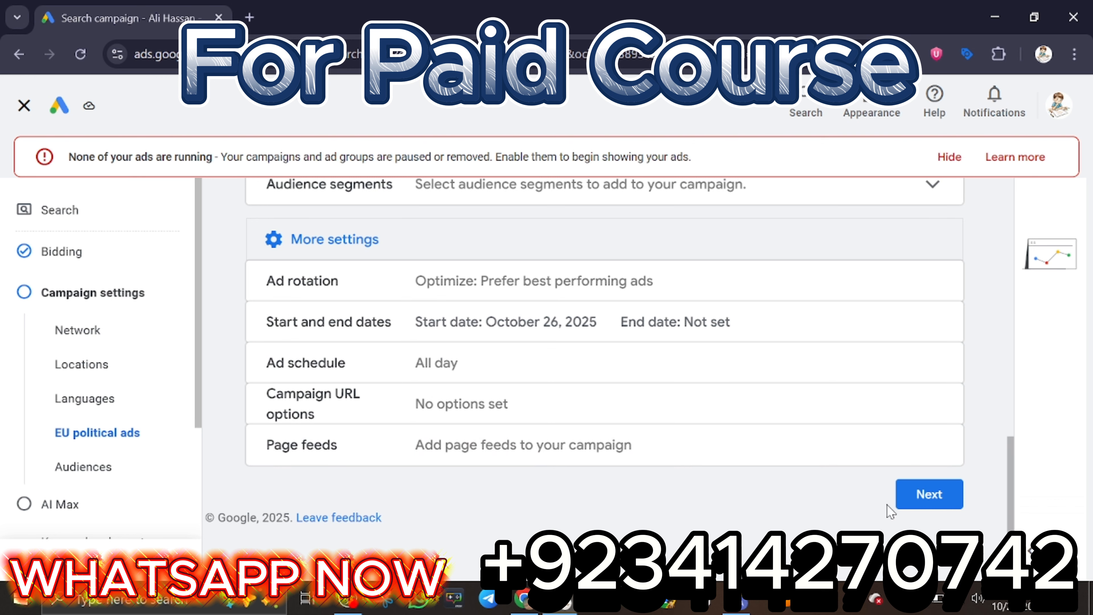
click(913, 503)
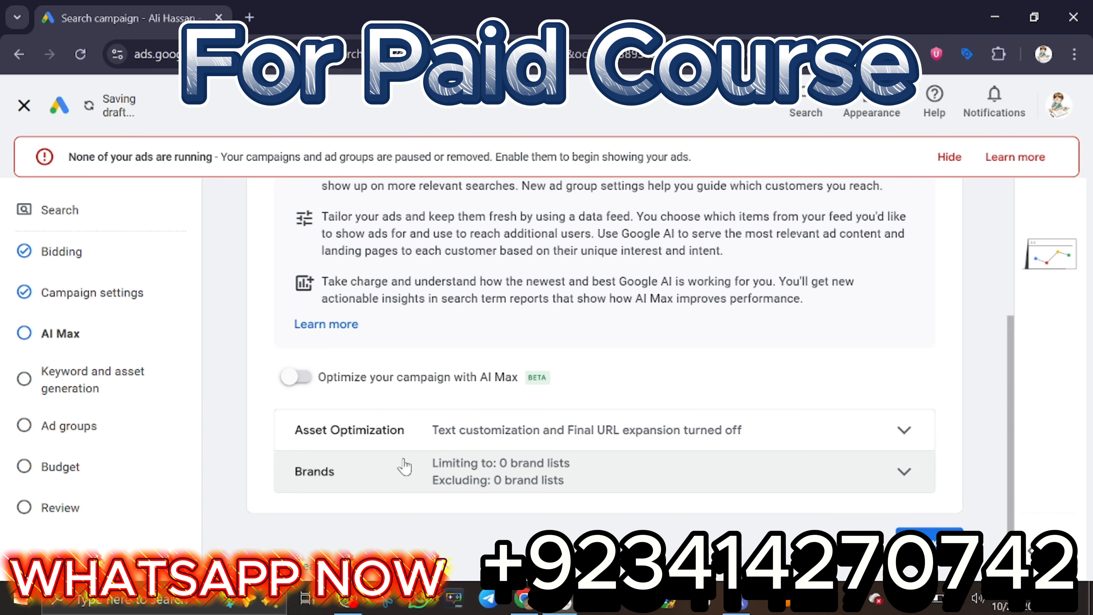
Leave AI Max optimization turned off and proceed to keyword and asset generation.
scroll(992, 316, up, 5)
scroll(823, 345, down, 5)
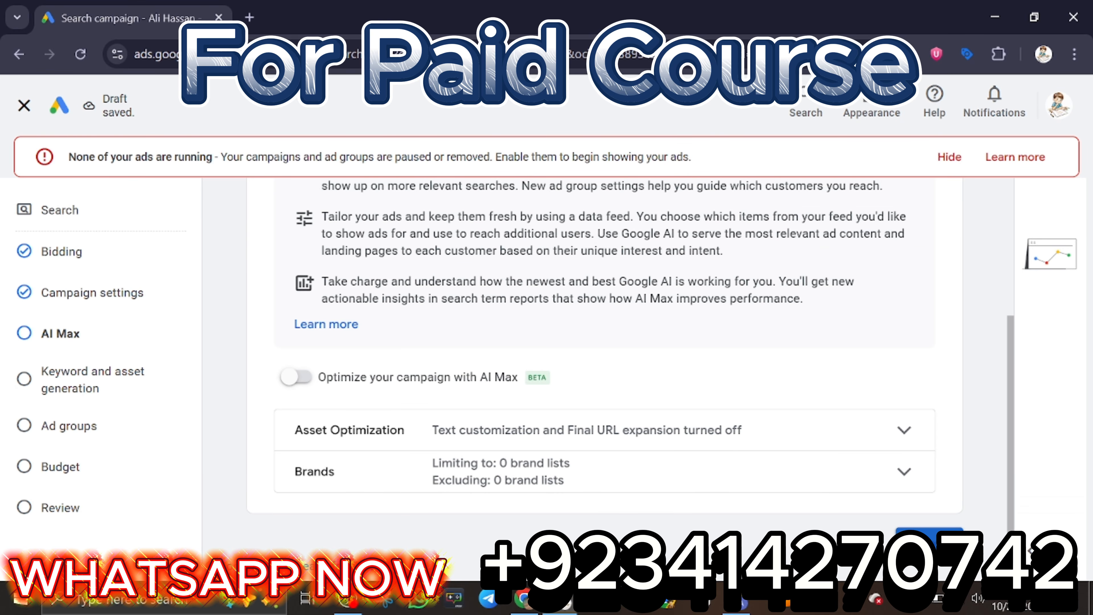
click(929, 541)
Skip keyword and asset generation without a final URL, and close the Ads advisor chat.
scroll(387, 416, up, 1)
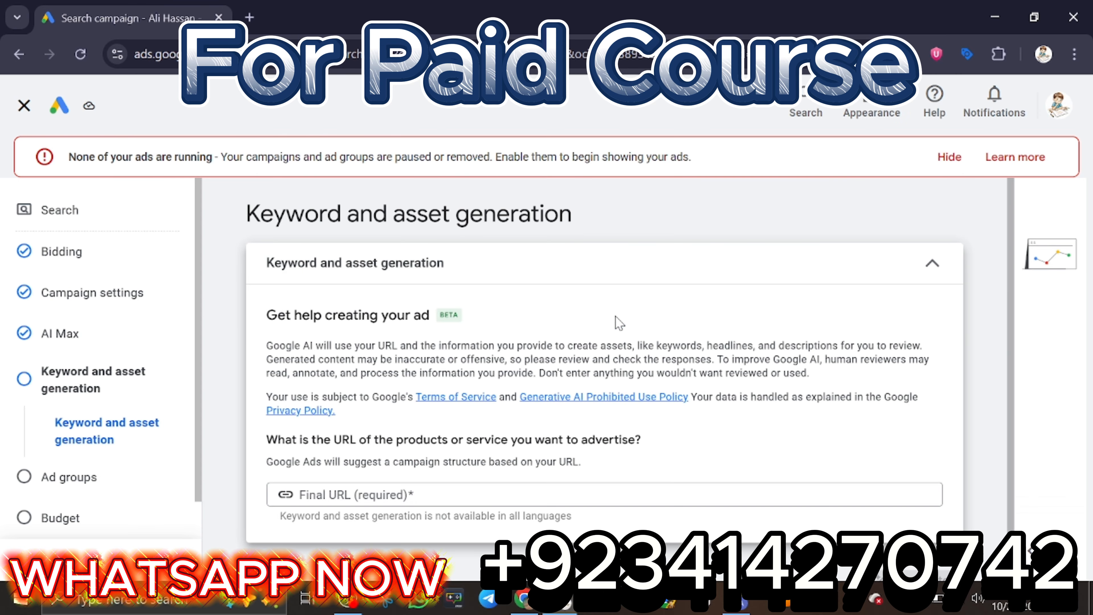
scroll(618, 323, down, 1)
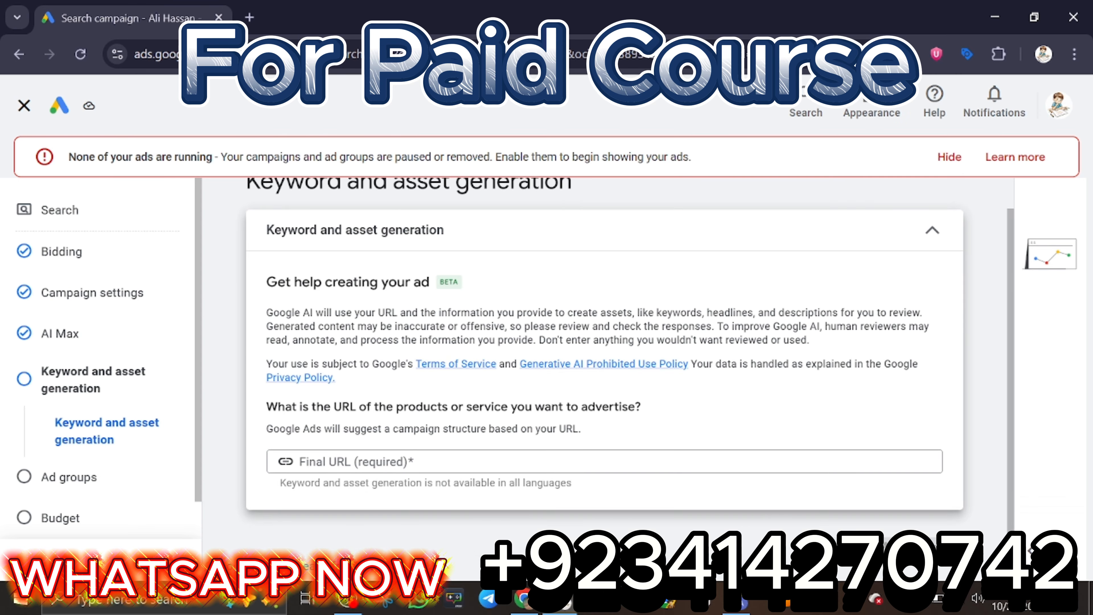
click(855, 549)
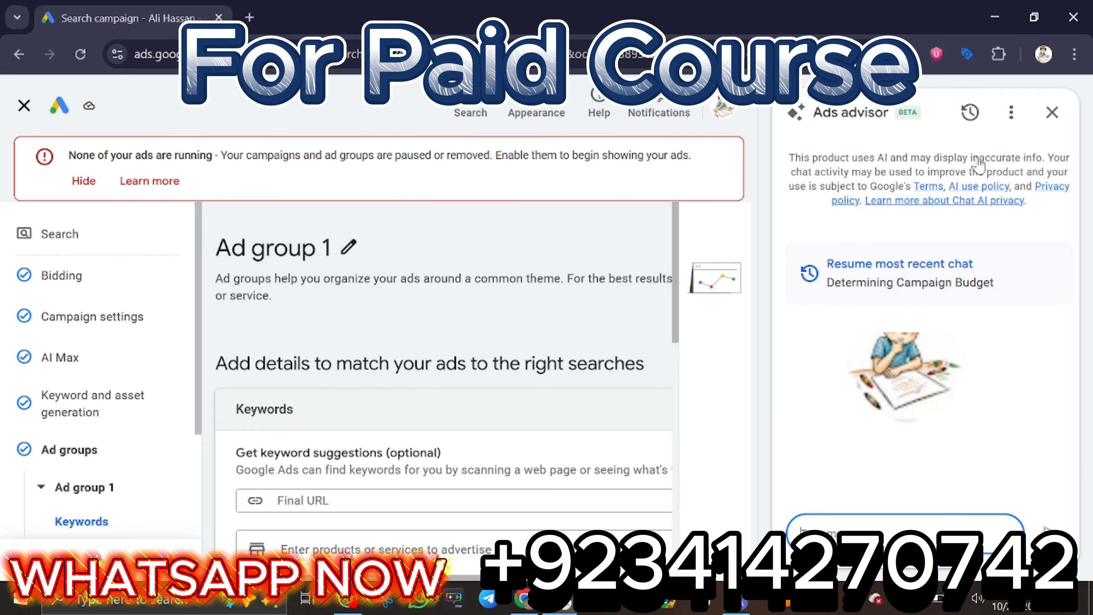
click(1052, 112)
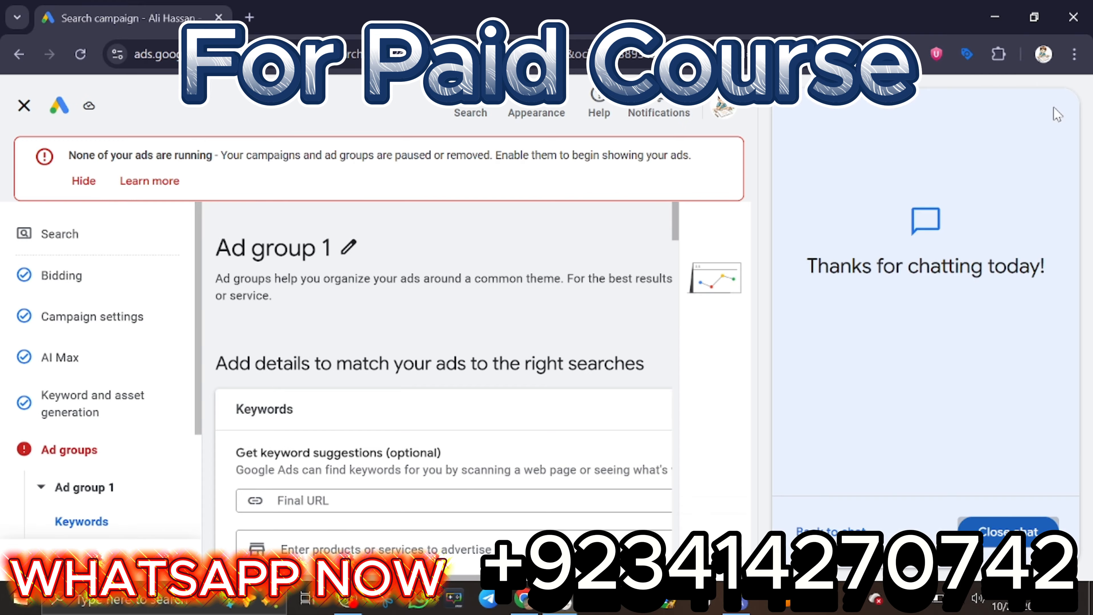
click(985, 545)
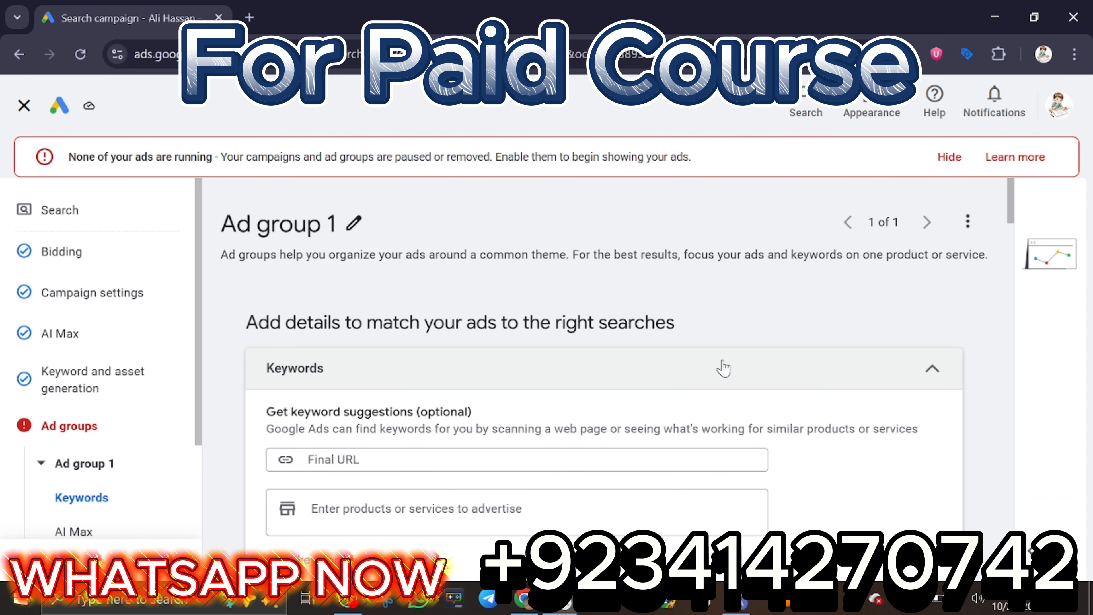
Examine the keyword suggestion and keyword entry fields of Ad group 1.
scroll(690, 452, down, 10)
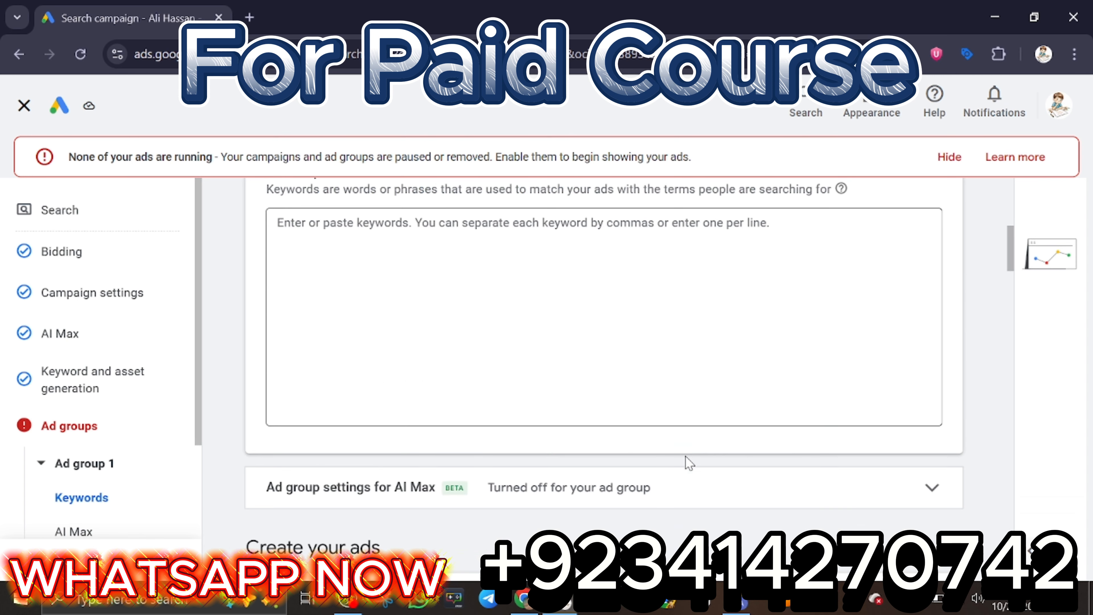
scroll(689, 459, up, 10)
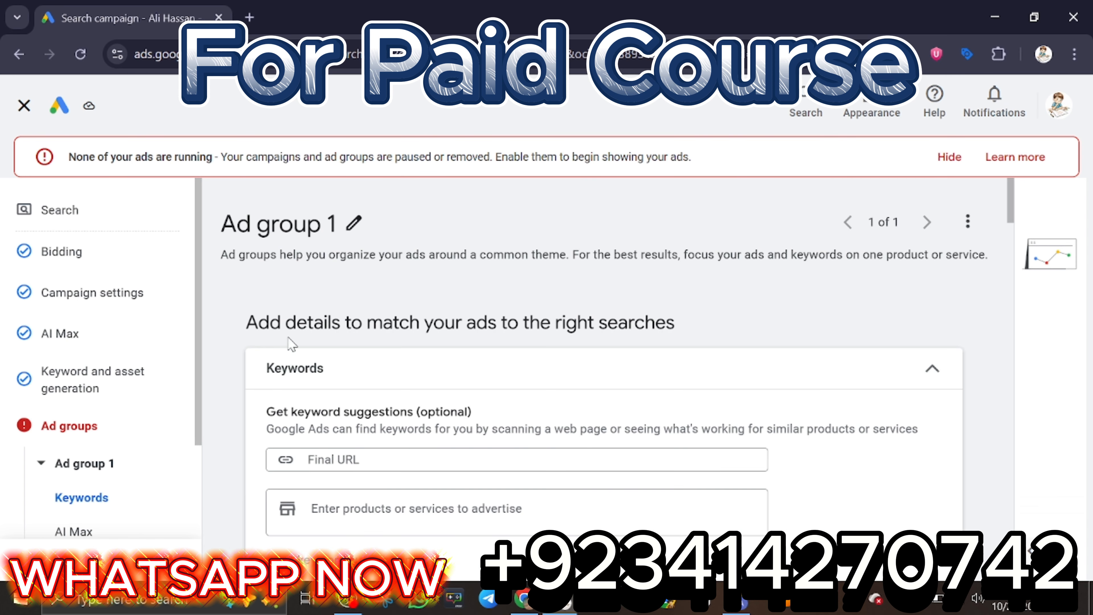
scroll(363, 428, down, 4)
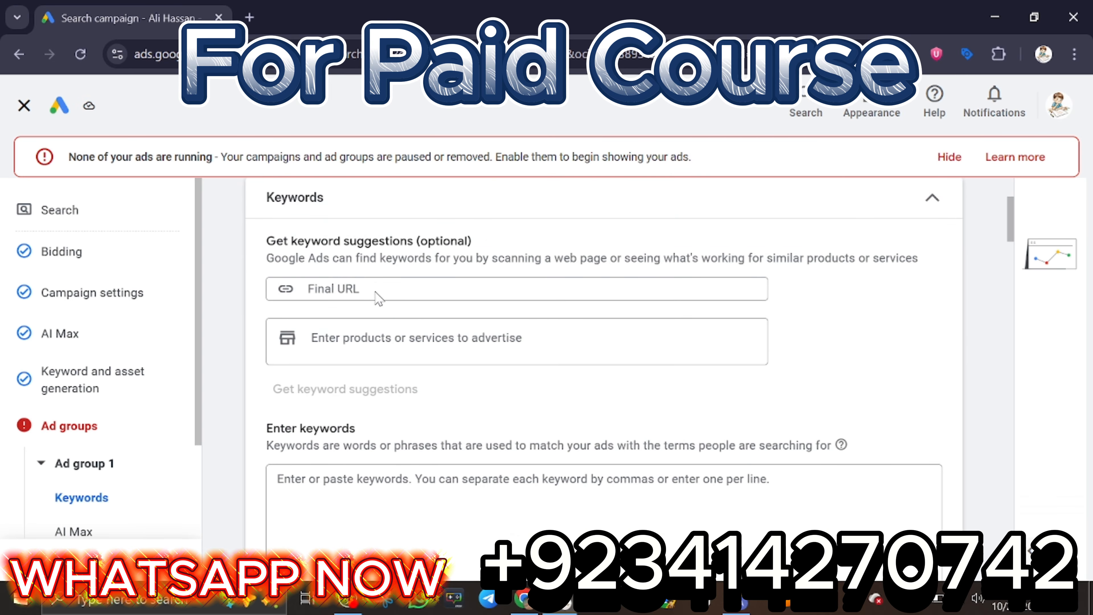
scroll(377, 333, down, 2)
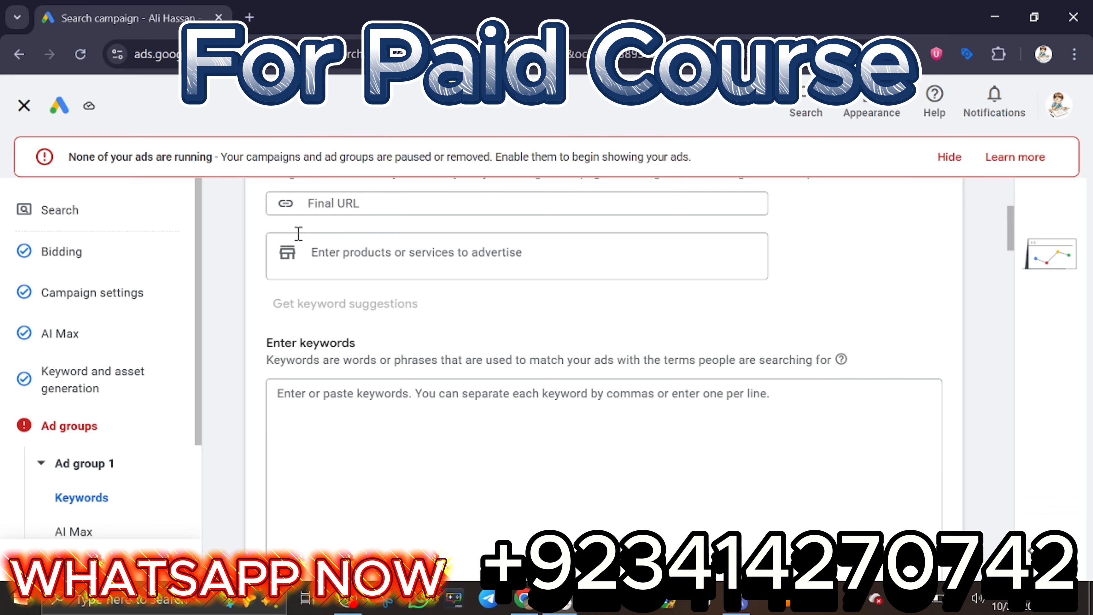
scroll(298, 234, up, 4)
drag(275, 321, 408, 326)
click(510, 344)
scroll(510, 344, down, 12)
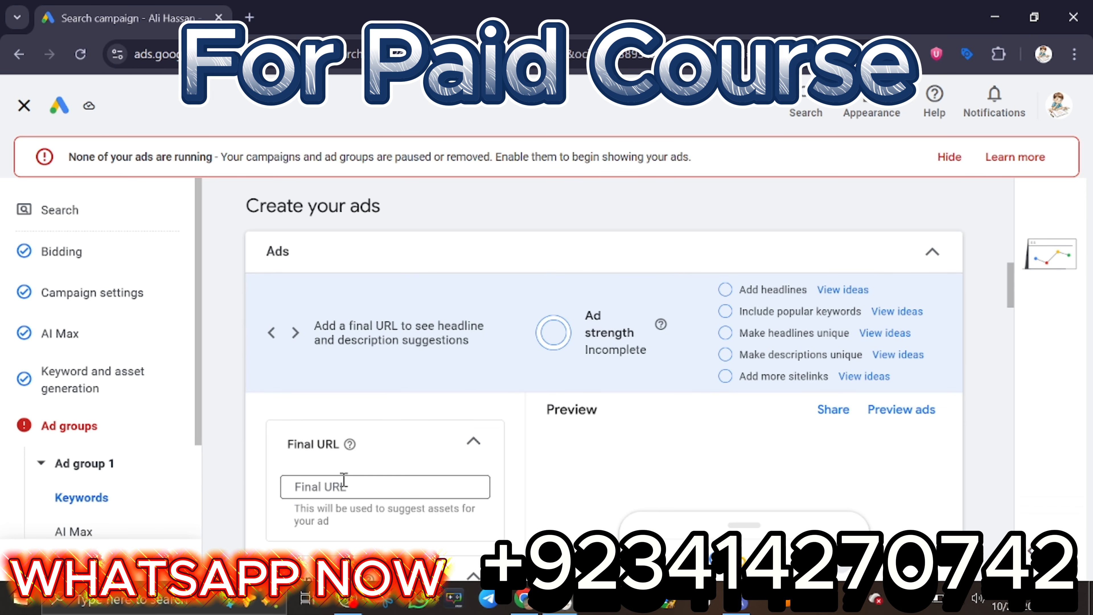
Look over the ad's final URL and display path fields, and collapse the Display path section.
scroll(344, 480, down, 6)
scroll(309, 316, up, 2)
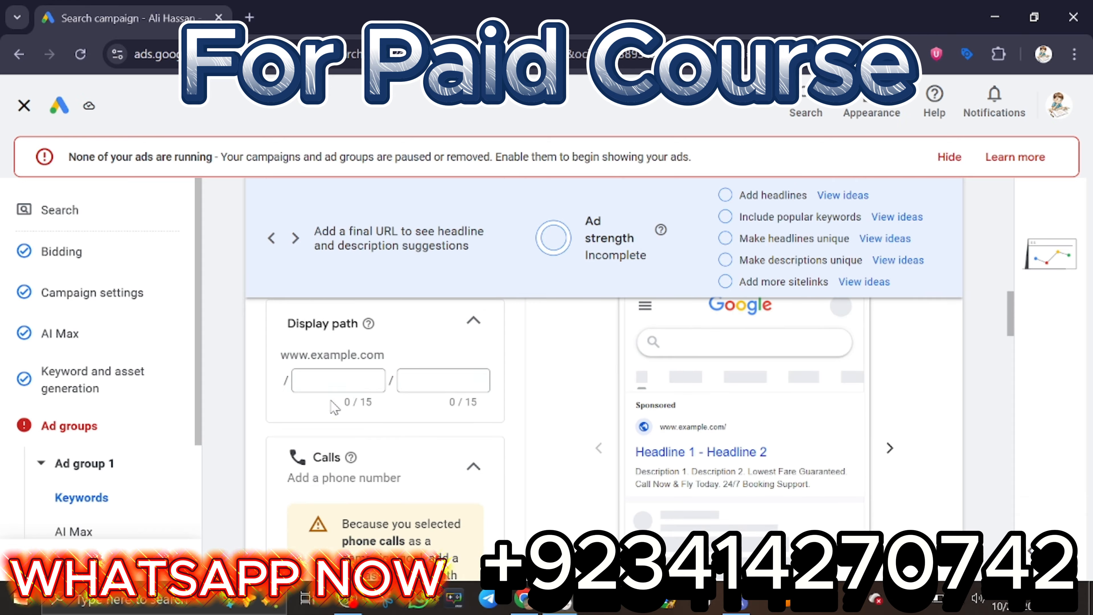
scroll(415, 385, up, 2)
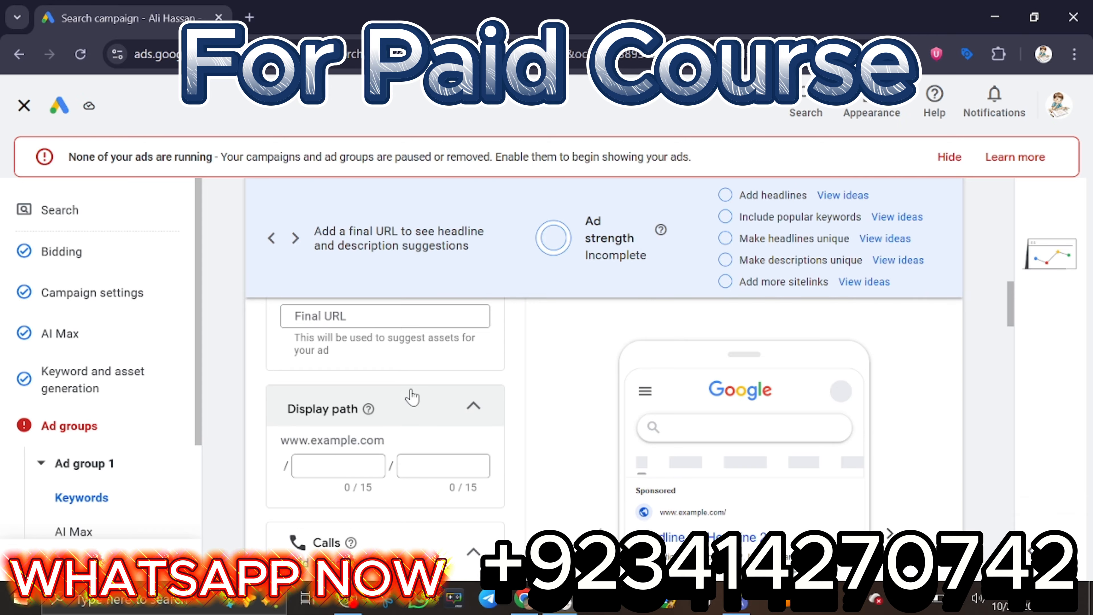
click(453, 405)
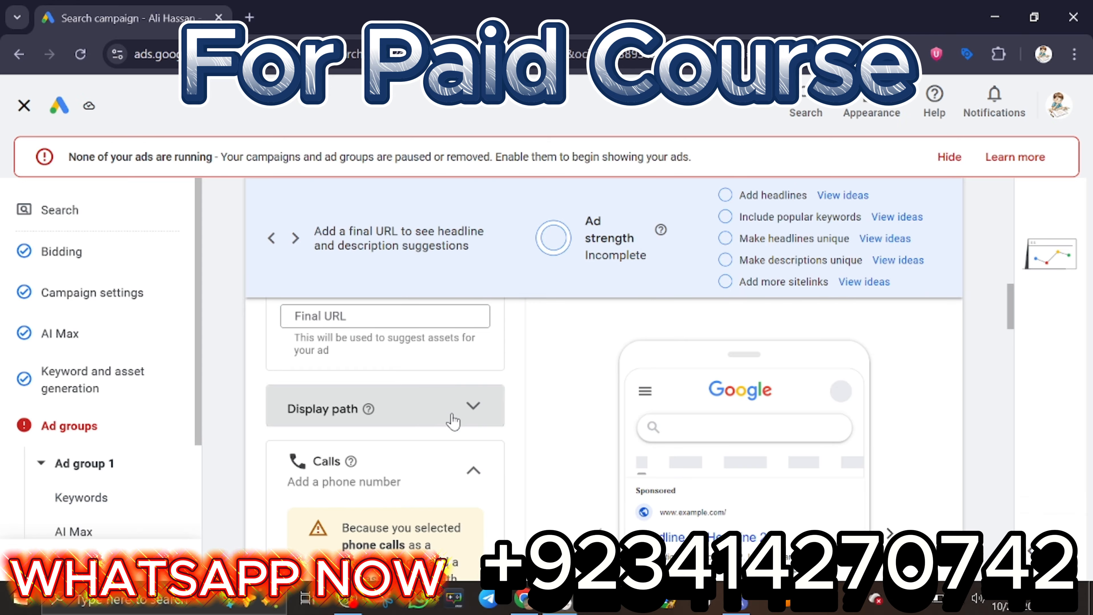
Add the first existing phone number in the call assets list to the campaign and save it.
scroll(455, 465, down, 8)
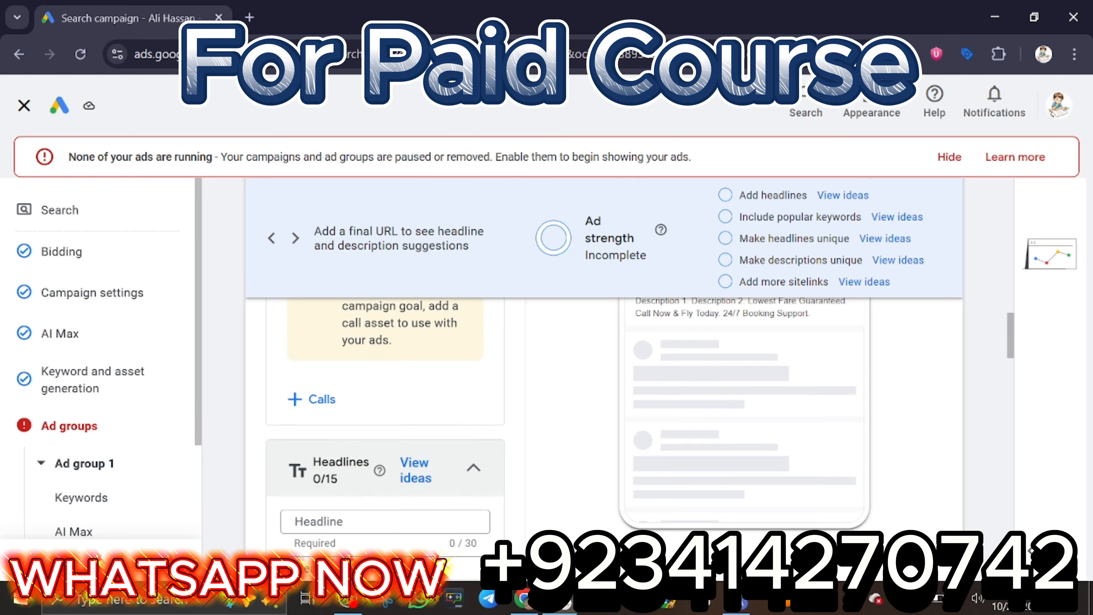
scroll(344, 431, up, 4)
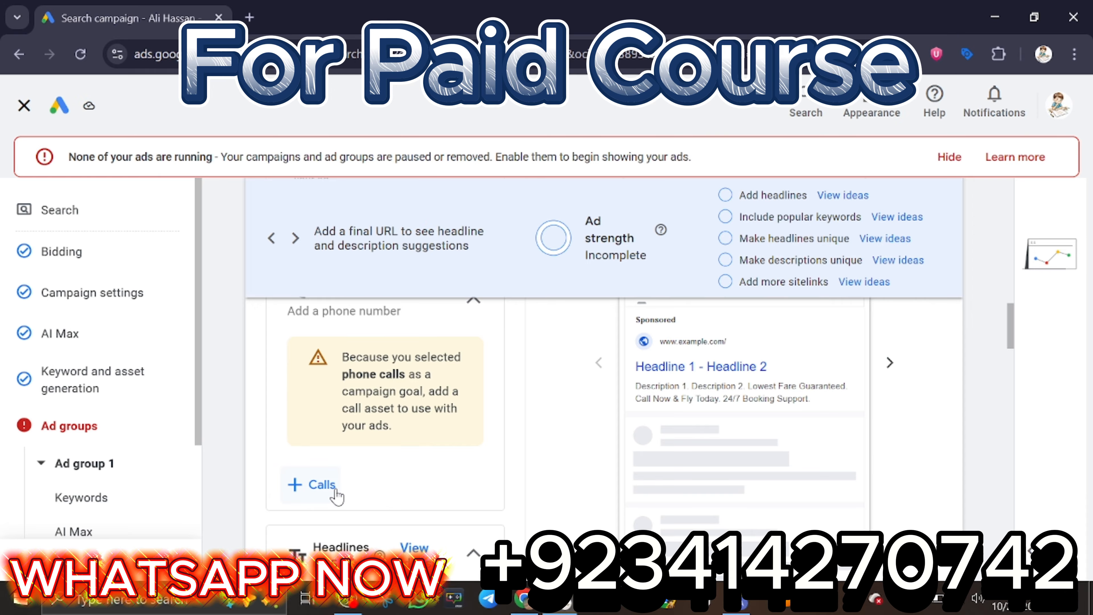
click(336, 489)
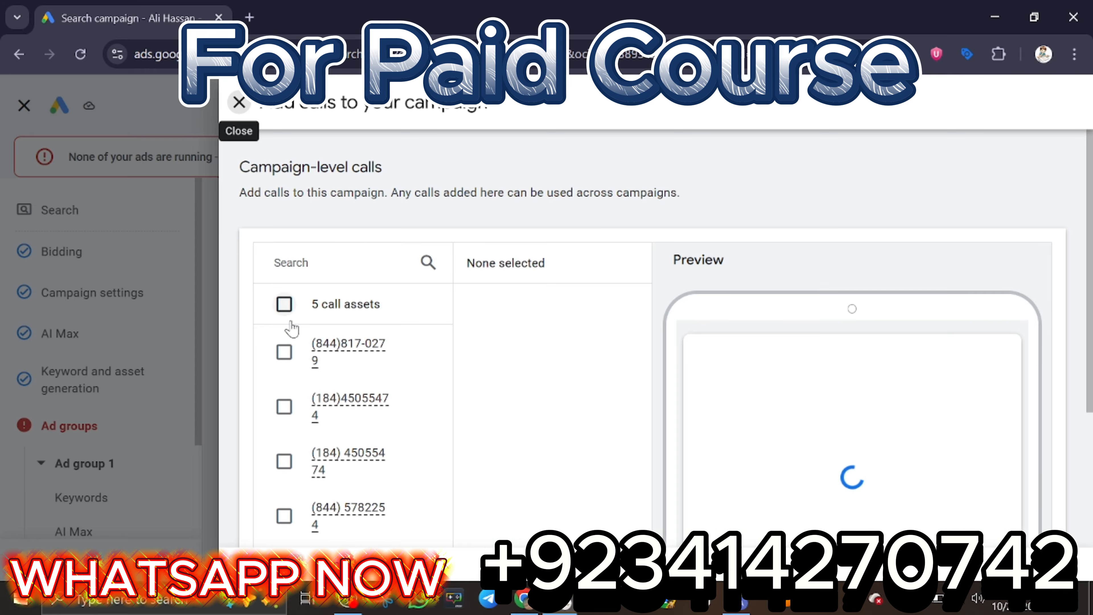
click(285, 353)
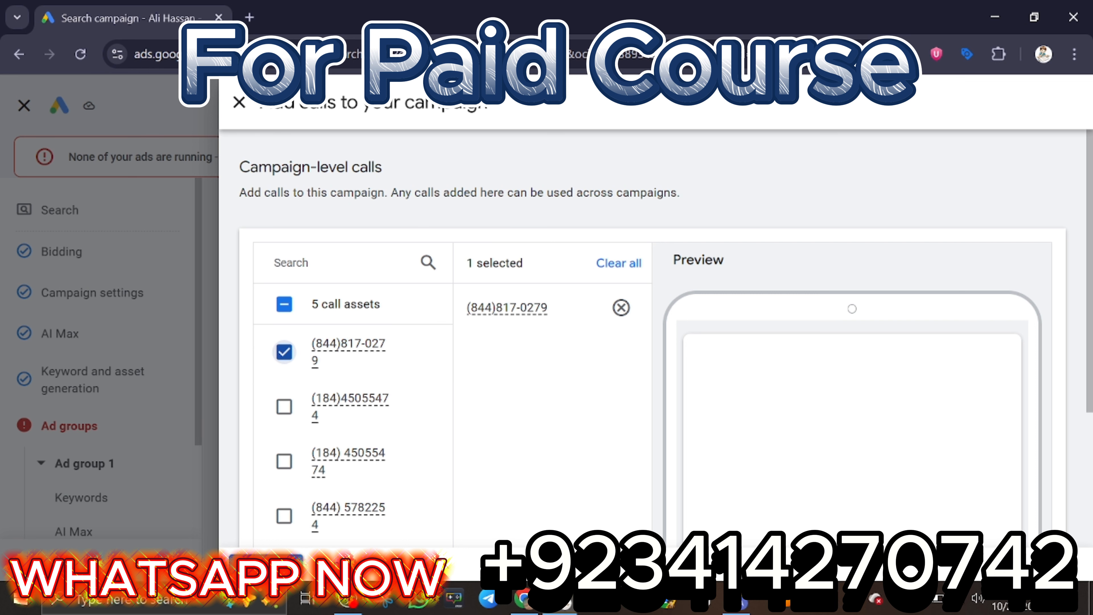
click(262, 565)
scroll(731, 431, up, 2)
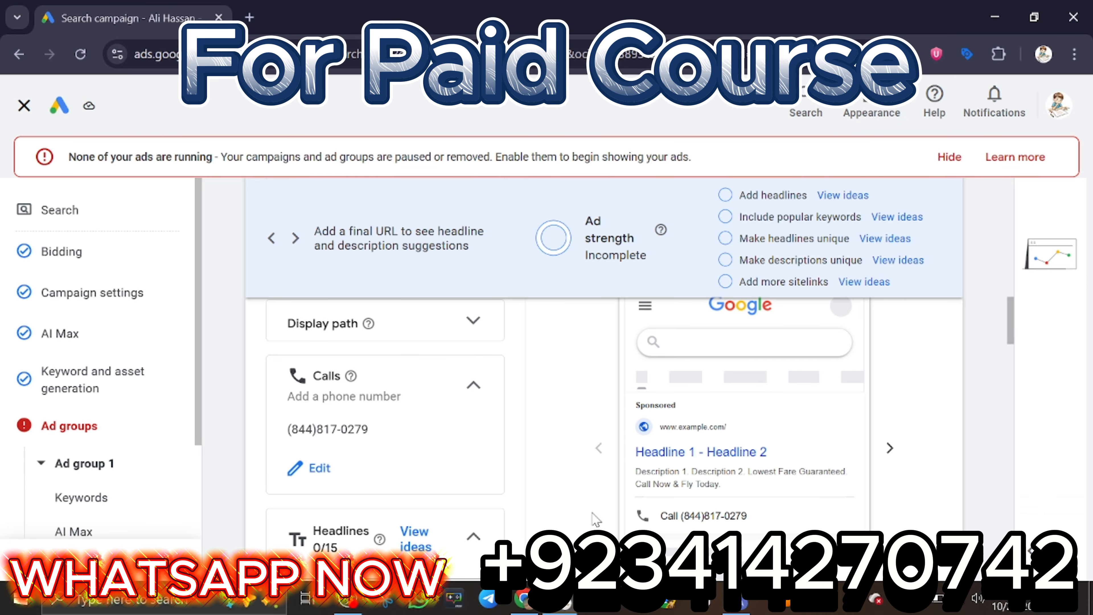
Examine the ad's headlines, descriptions, images, business name, logo, sitelinks and additional asset types.
scroll(413, 500, down, 2)
scroll(330, 488, down, 4)
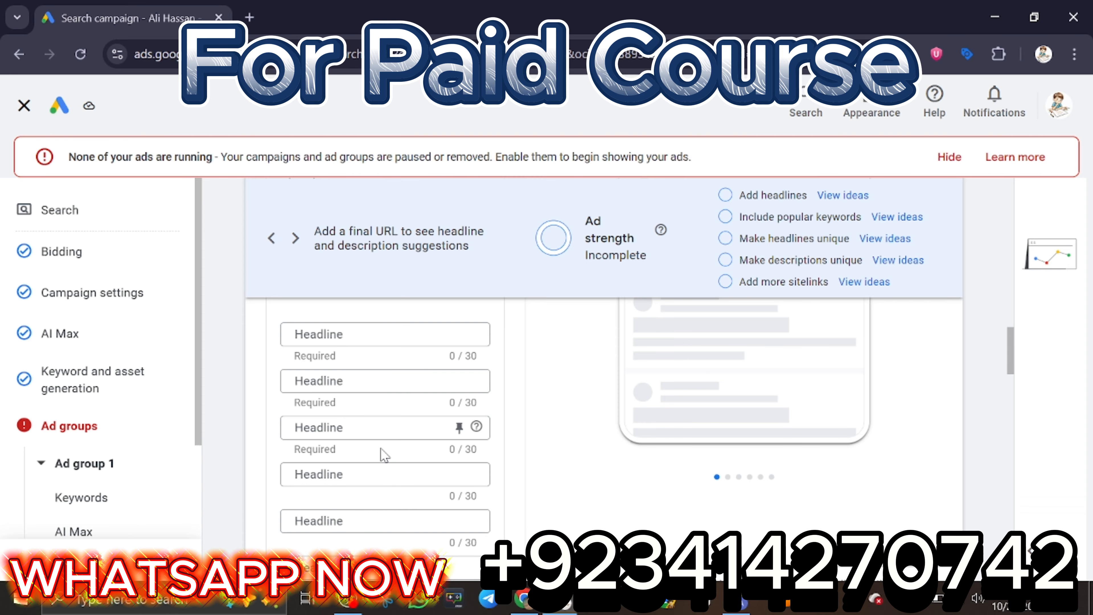
scroll(384, 455, down, 4)
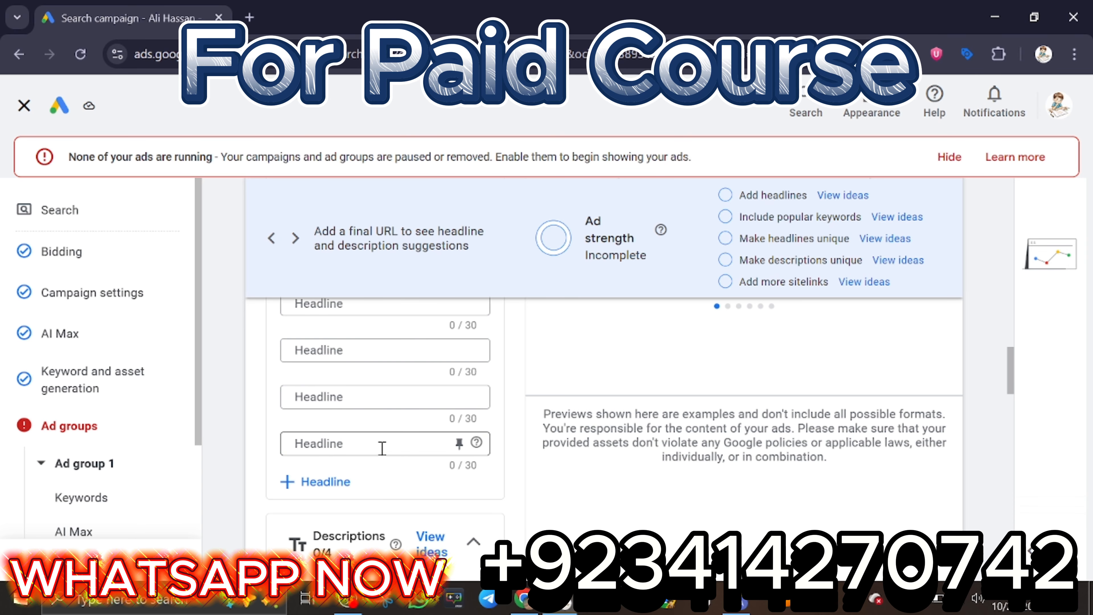
scroll(382, 448, down, 4)
scroll(386, 450, down, 4)
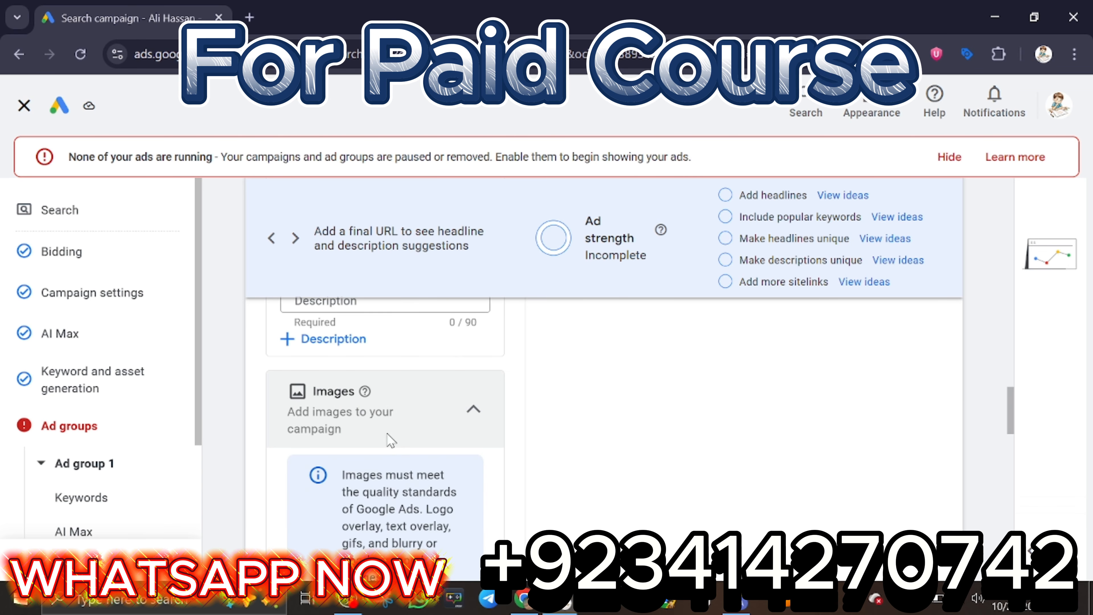
scroll(379, 467, down, 9)
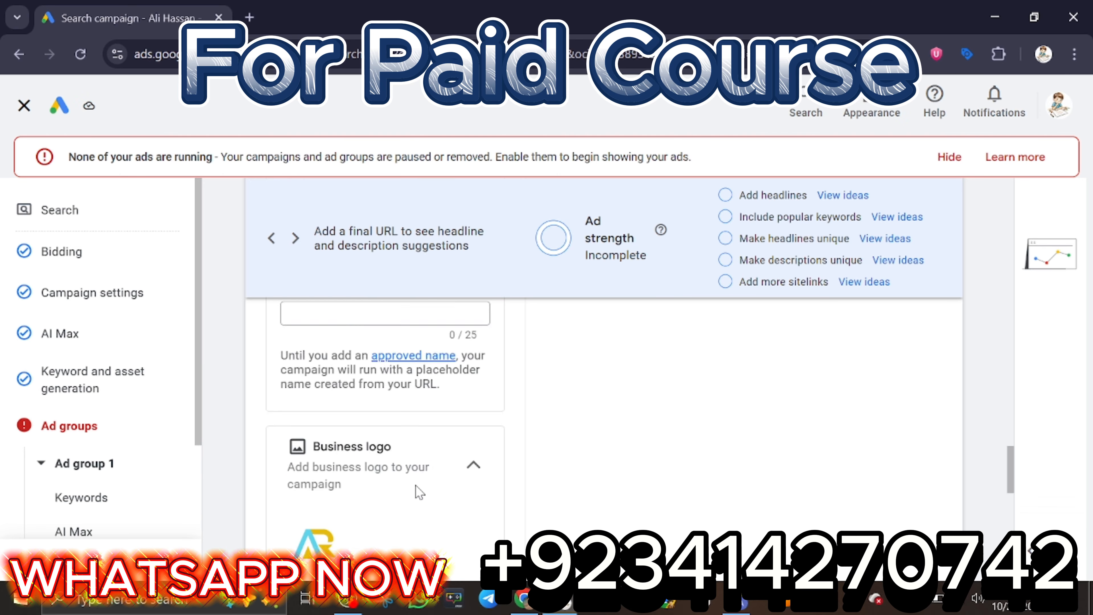
scroll(420, 492, down, 3)
scroll(420, 492, down, 6)
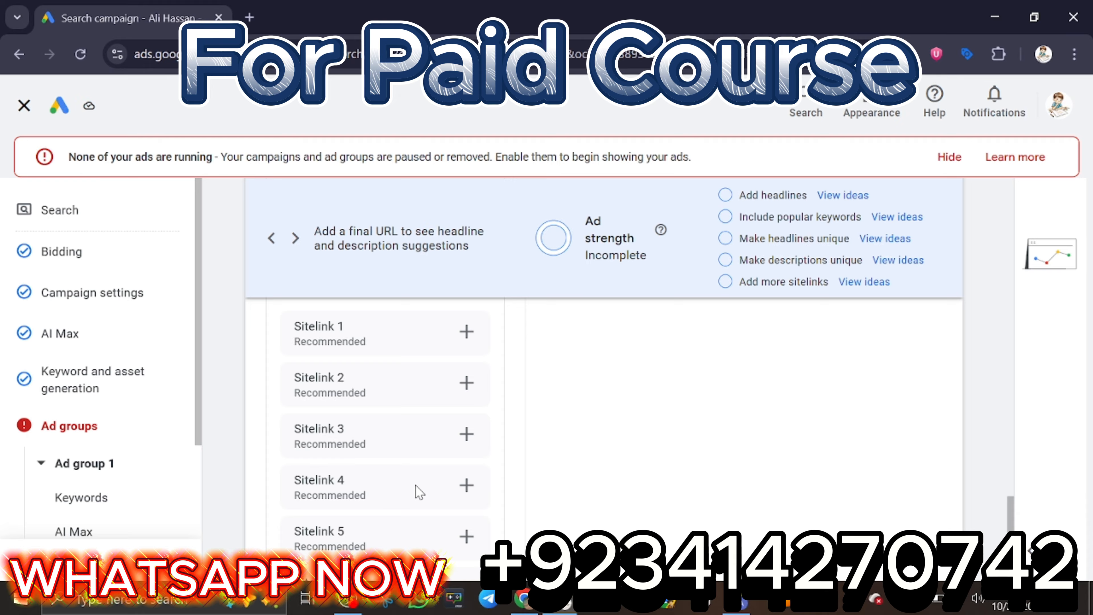
scroll(395, 364, up, 10)
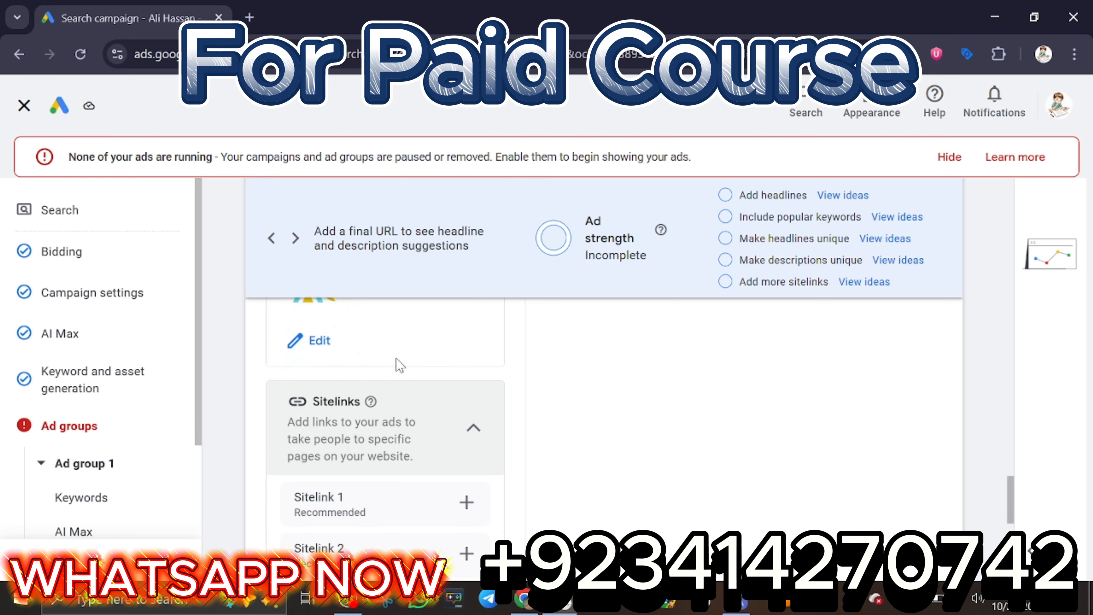
scroll(398, 365, down, 6)
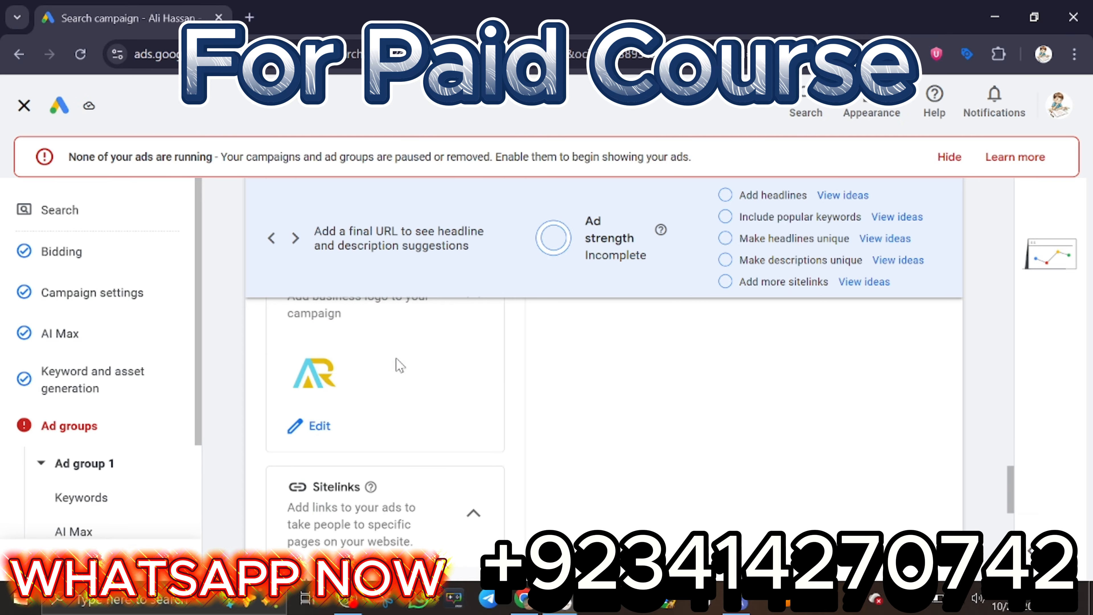
scroll(398, 370, down, 4)
scroll(400, 383, down, 6)
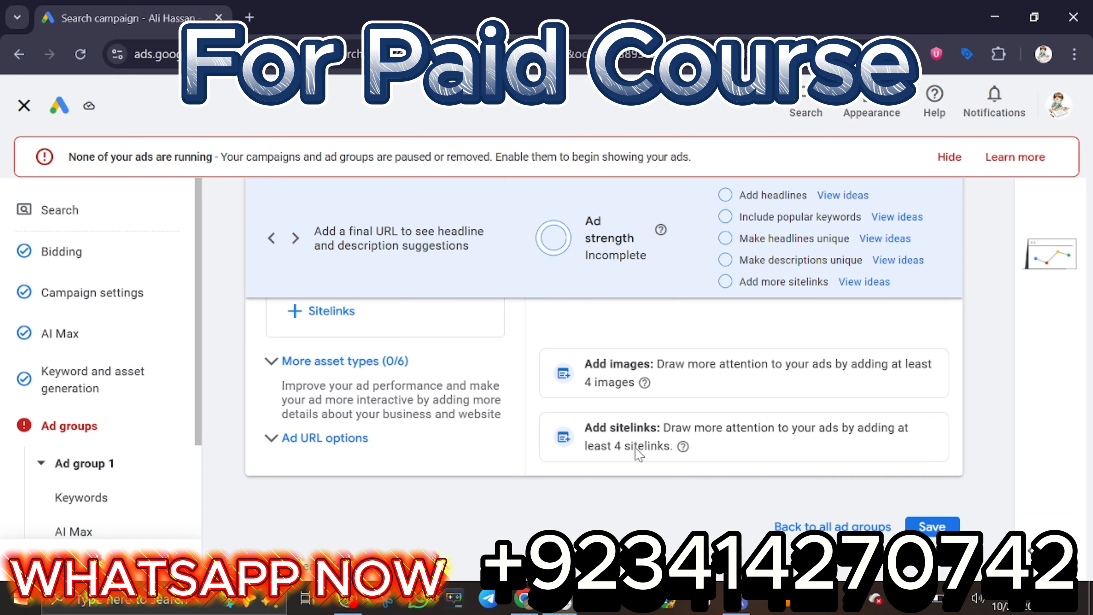
Look over the ad group's keywords and the daily budget setting, and open the campaign review.
click(131, 481)
scroll(196, 443, down, 1)
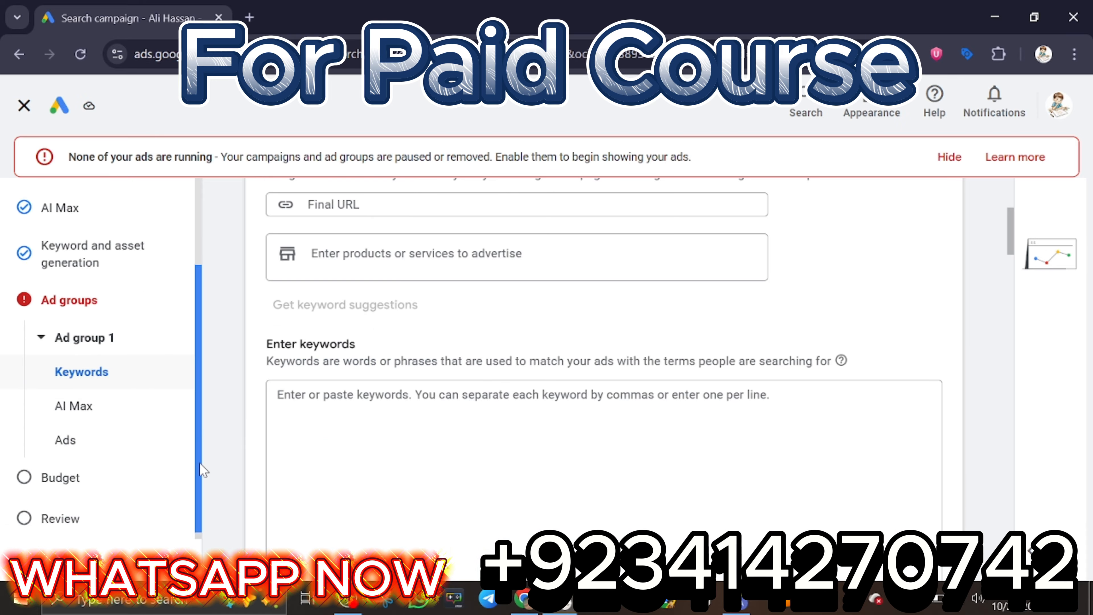
click(121, 488)
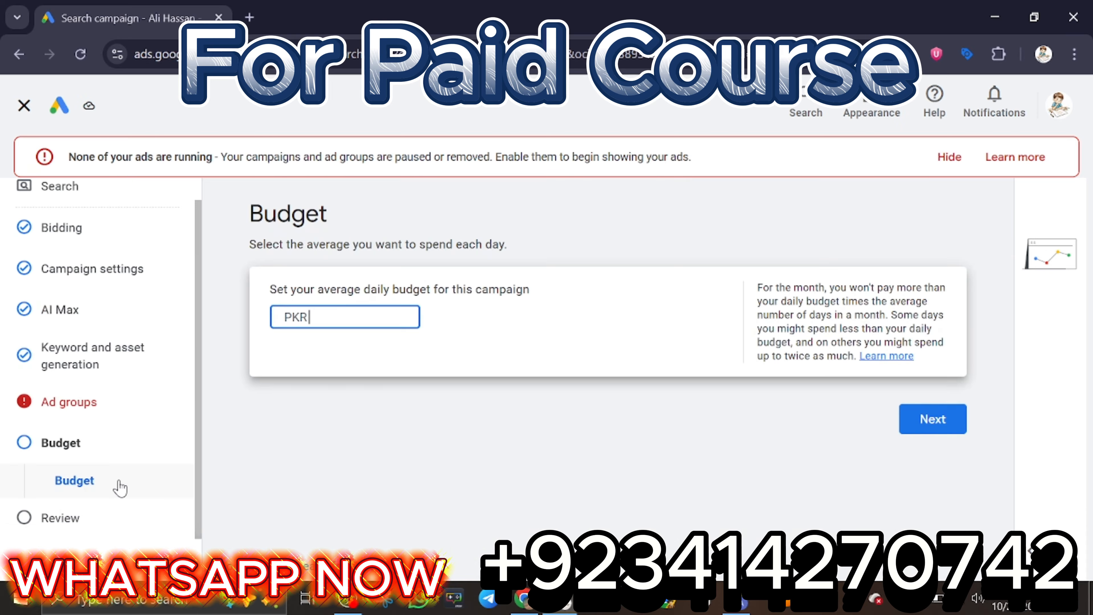
click(81, 531)
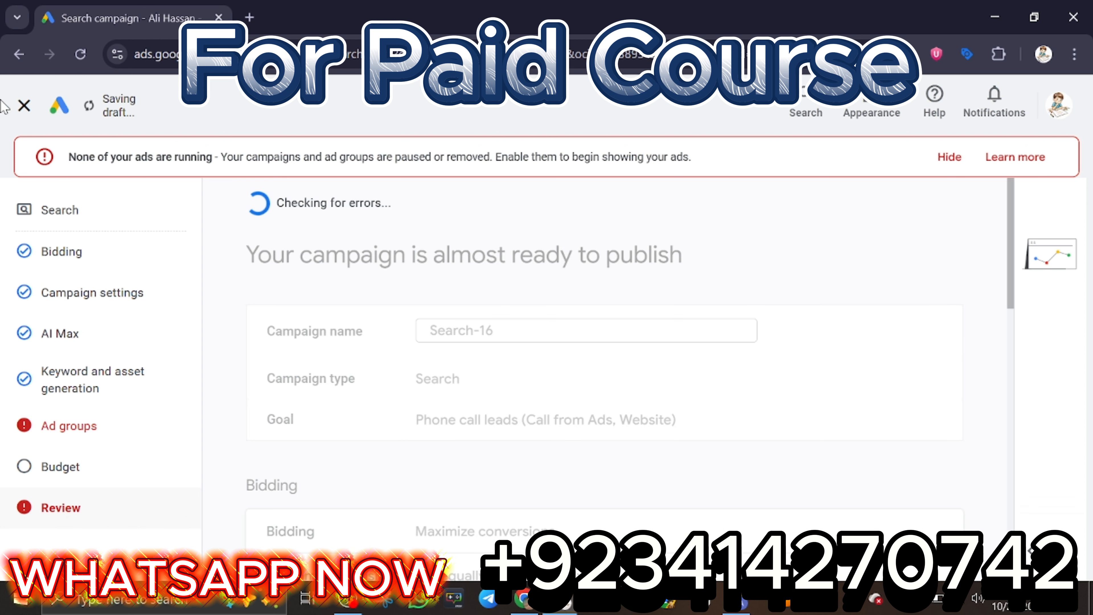